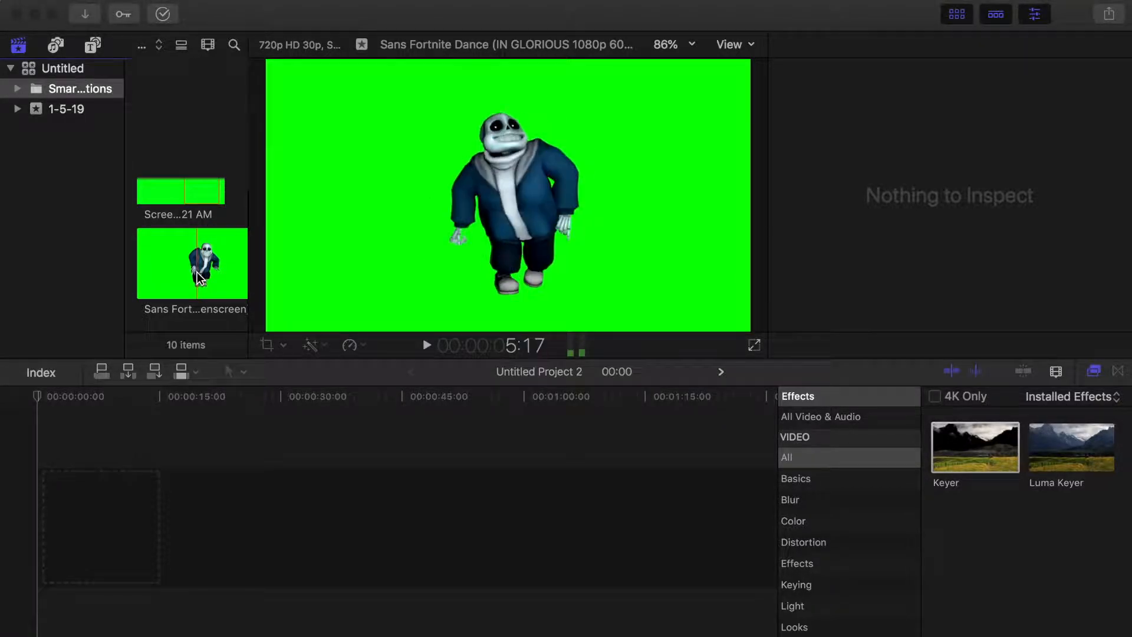
Place the Sans Fortnite Dance greenscreen clip at the start of the timeline and apply the Keyer effect to it.
{"action": "left_click_drag", "start_coordinate": [198, 277], "coordinate": [384, 275]}
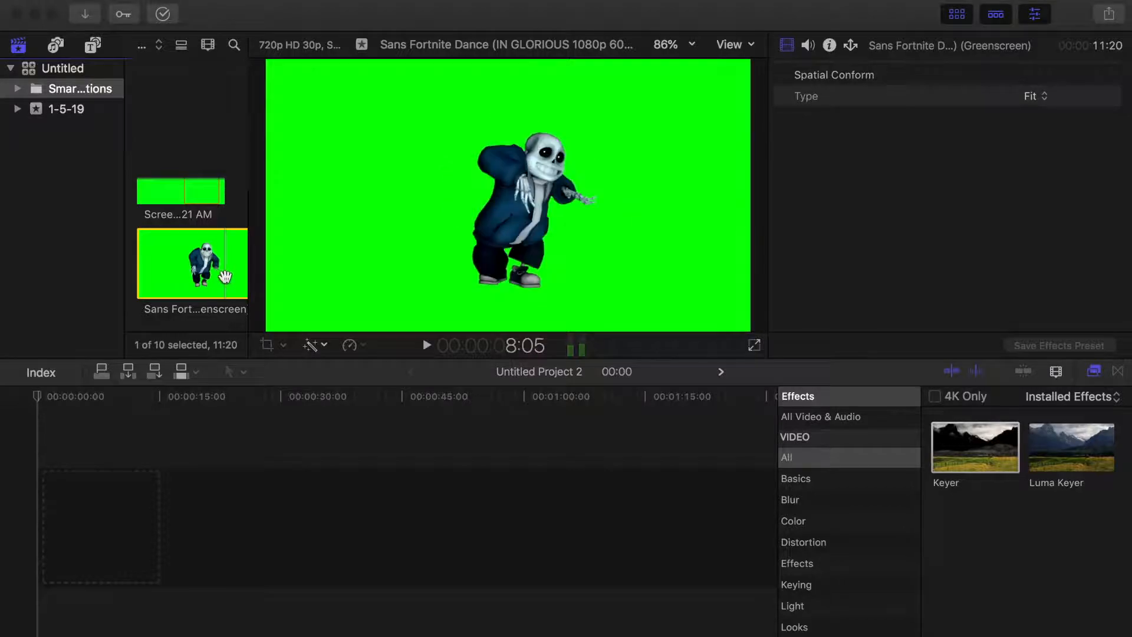
{"action": "left_click_drag", "start_coordinate": [224, 277], "coordinate": [35, 458]}
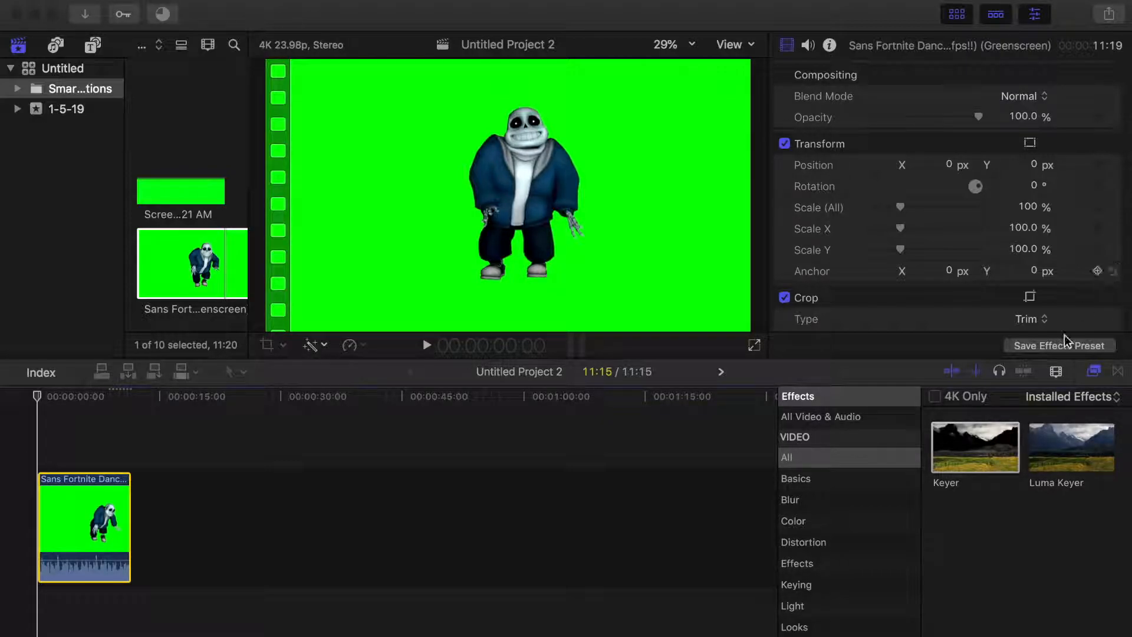
{"action": "left_click_drag", "start_coordinate": [1004, 460], "coordinate": [83, 532]}
{"action": "left_click", "coordinate": [83, 434]}
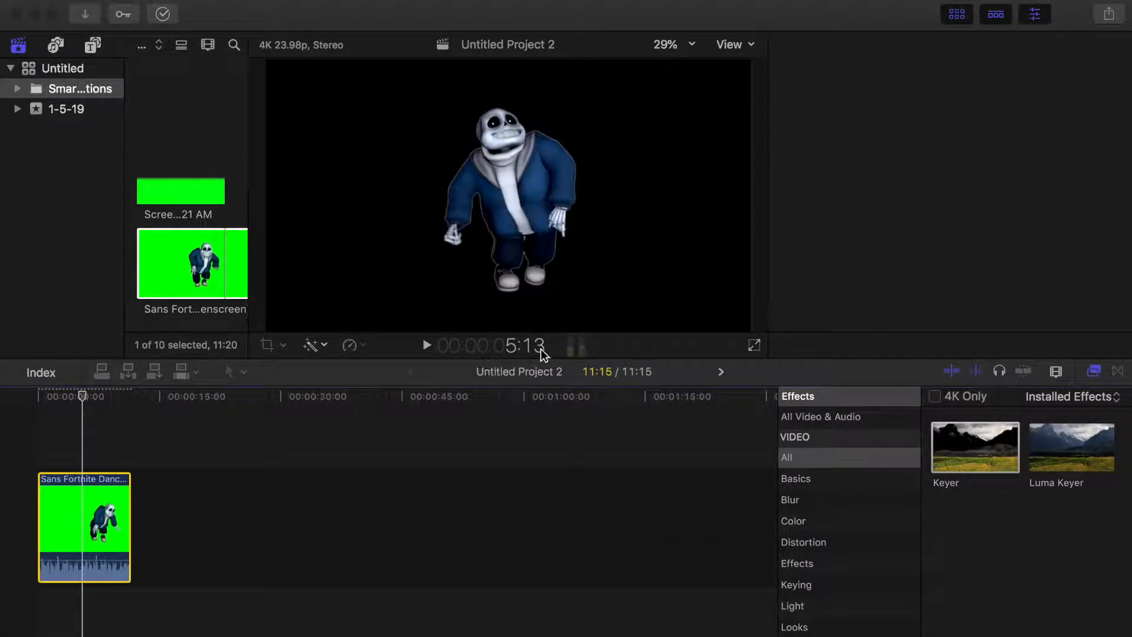
Add the plain green screenshot clip to the timeline directly beneath the start of the dance clip.
{"action": "left_click", "coordinate": [185, 194]}
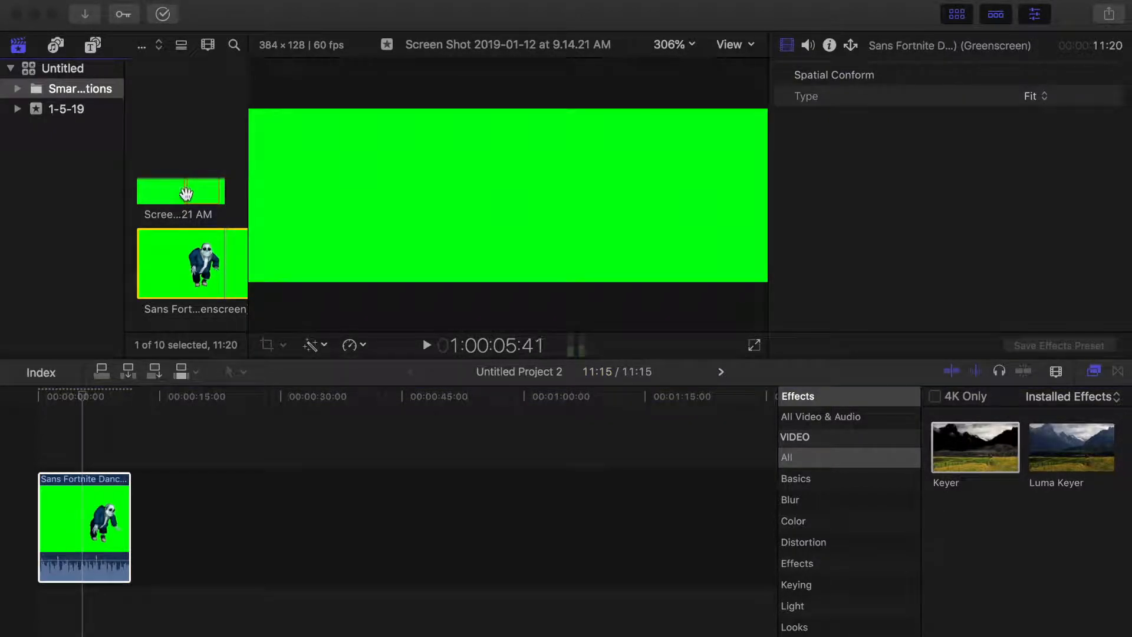
{"action": "left_click_drag", "start_coordinate": [188, 194], "coordinate": [25, 633]}
{"action": "left_click_drag", "start_coordinate": [183, 521], "coordinate": [184, 519]}
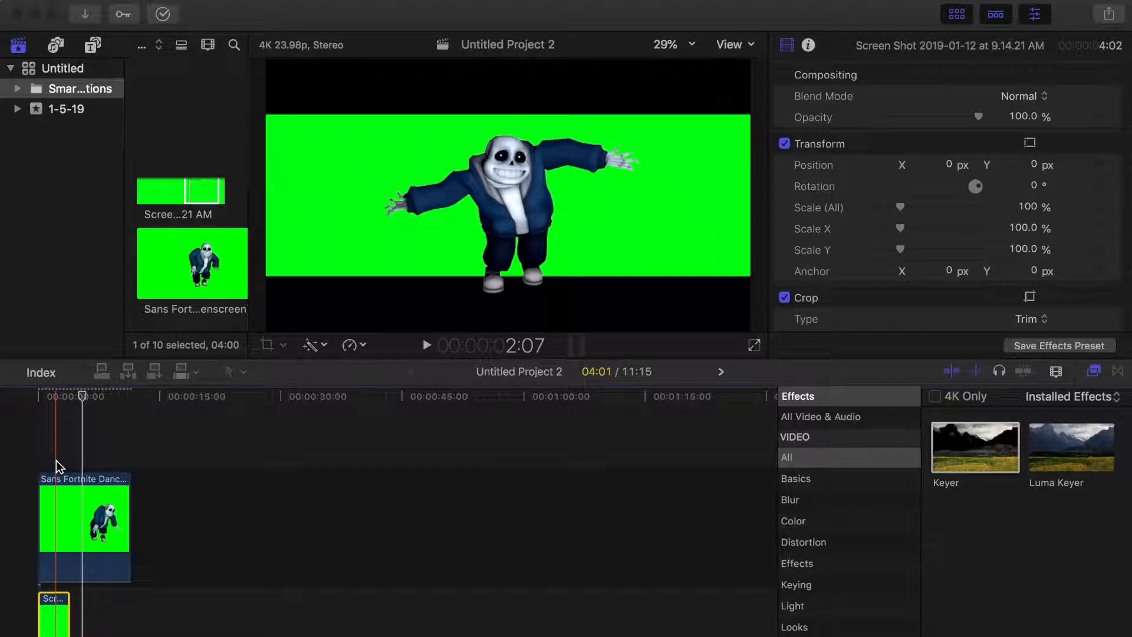
Enlarge the green screenshot clip to fill the whole frame and play the result back.
{"action": "left_click", "coordinate": [64, 523]}
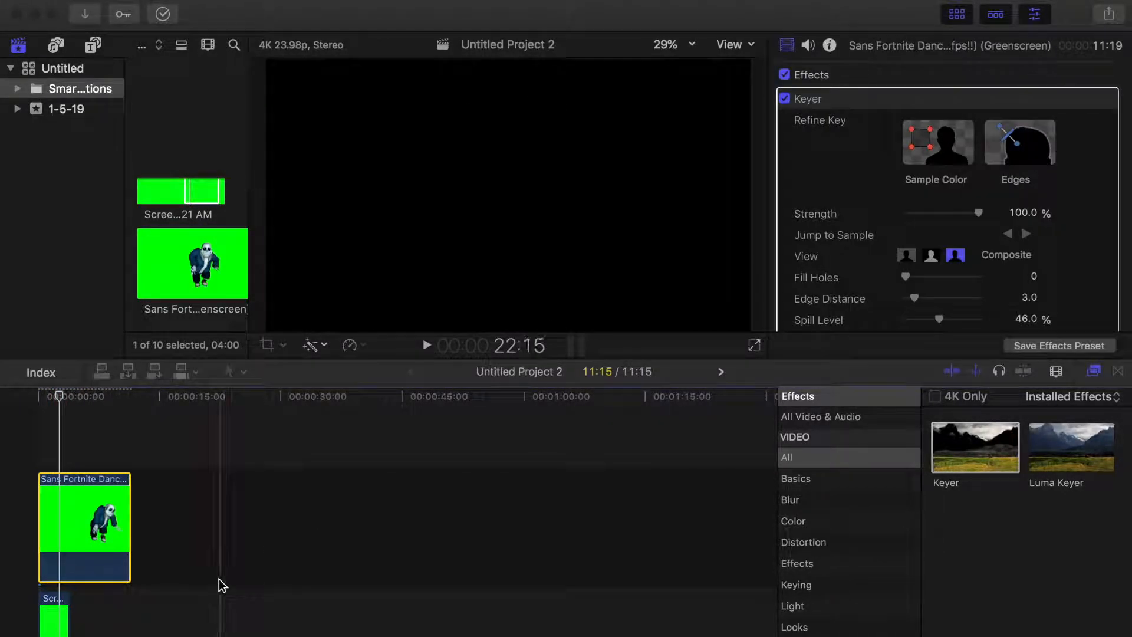
{"action": "left_click", "coordinate": [54, 614]}
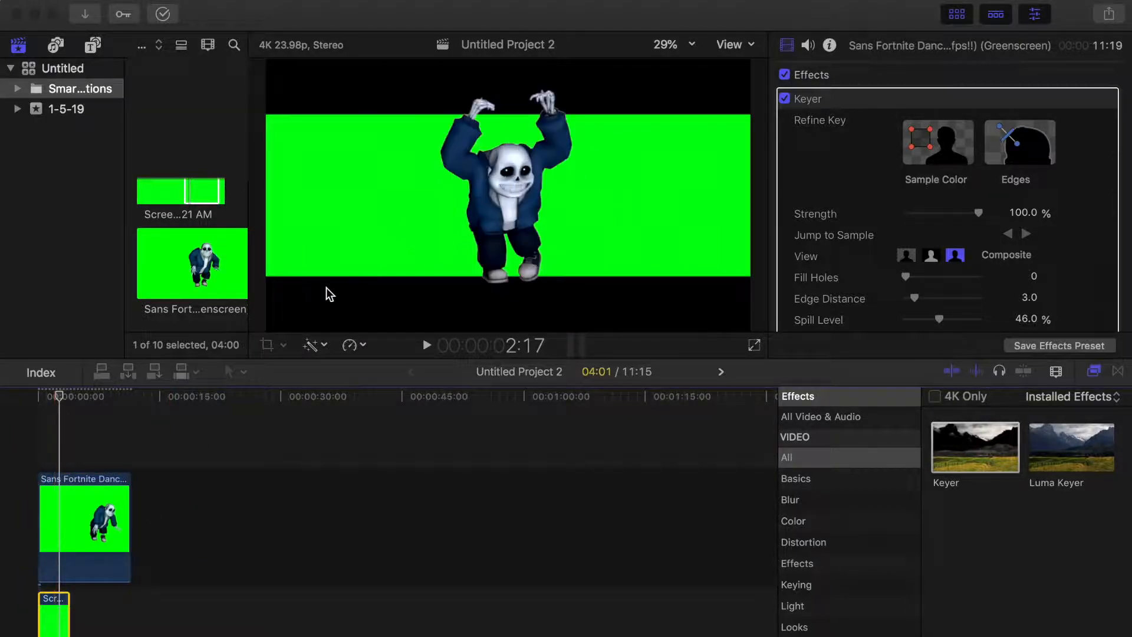
{"action": "left_click", "coordinate": [272, 345]}
{"action": "left_click", "coordinate": [502, 305]}
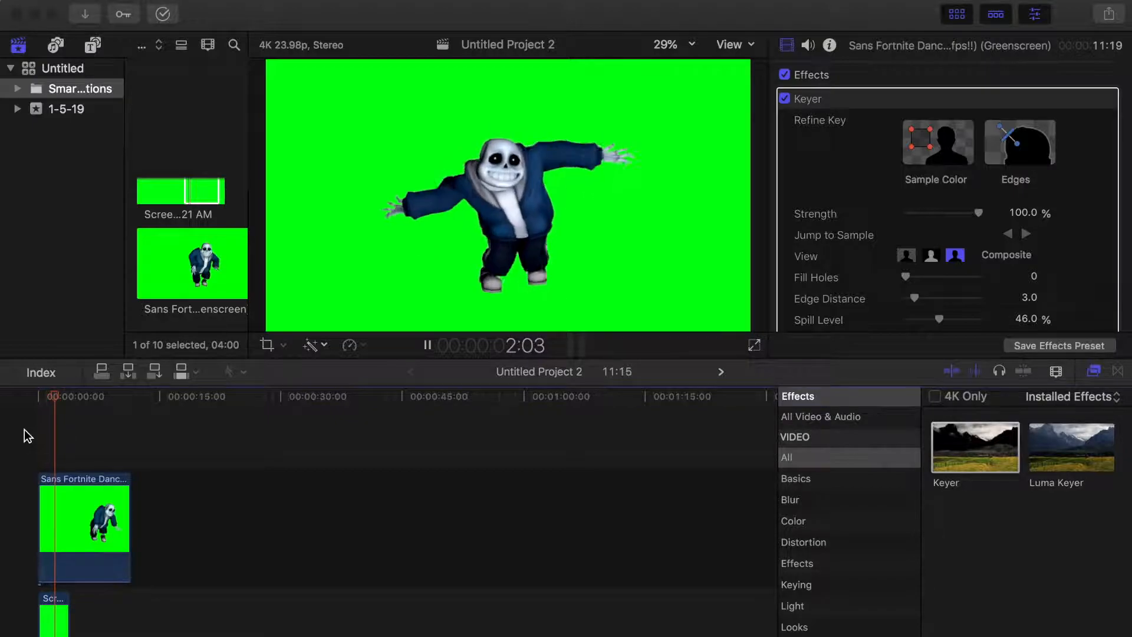
{"action": "key", "text": "space"}
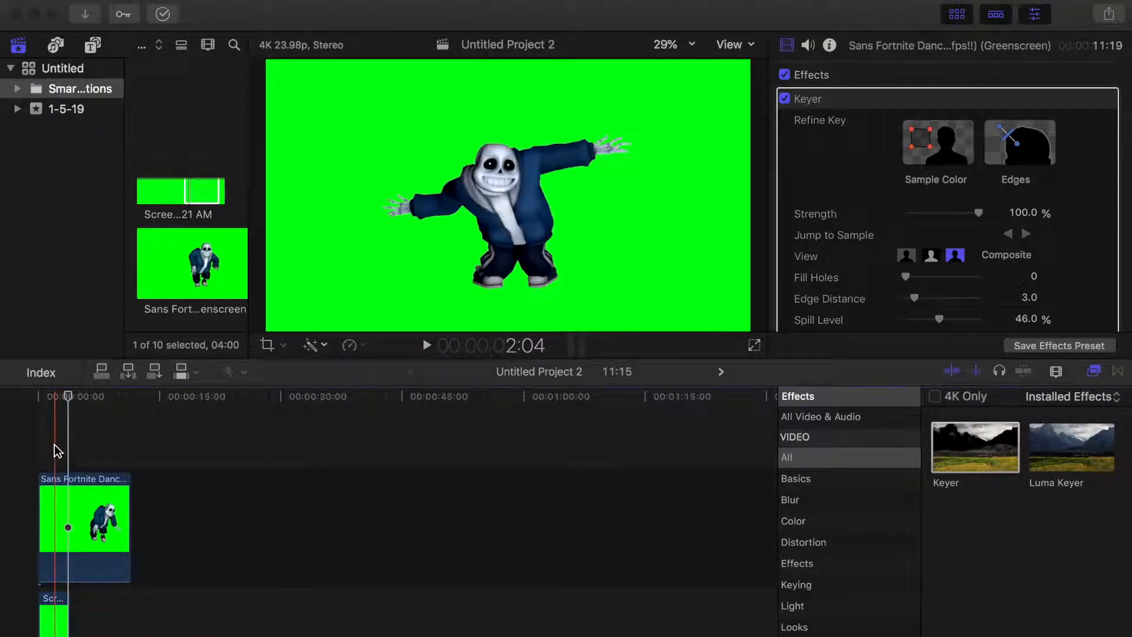
Set the dance clip's blend mode to Stencil Alpha.
{"action": "left_click", "coordinate": [83, 496]}
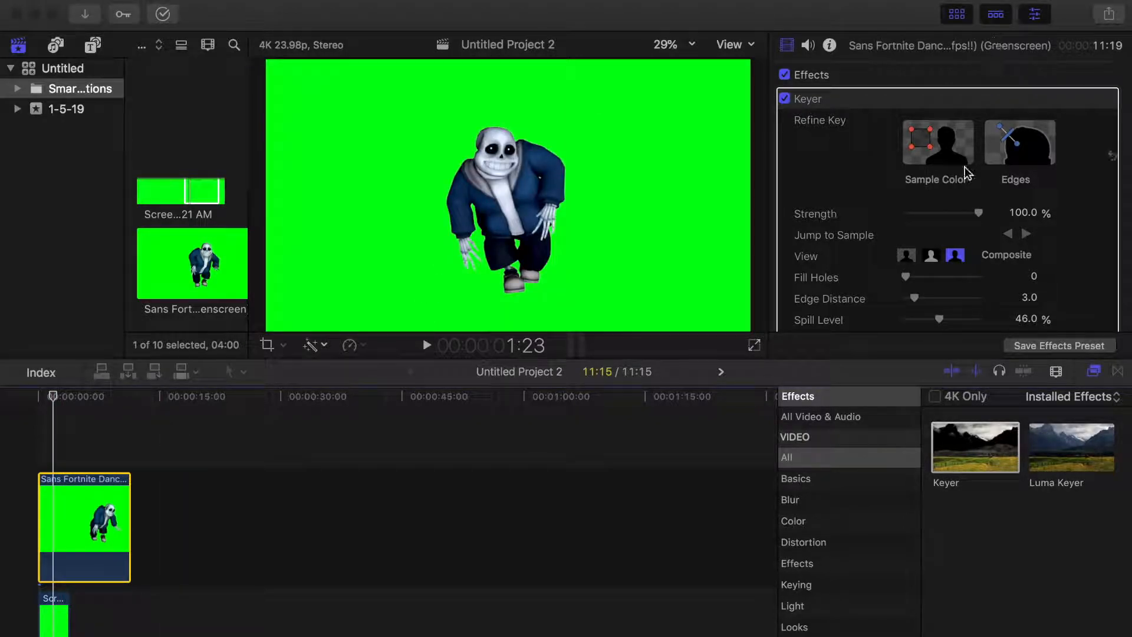
{"action": "scroll", "coordinate": [932, 183], "scroll_direction": "down", "scroll_amount": 5}
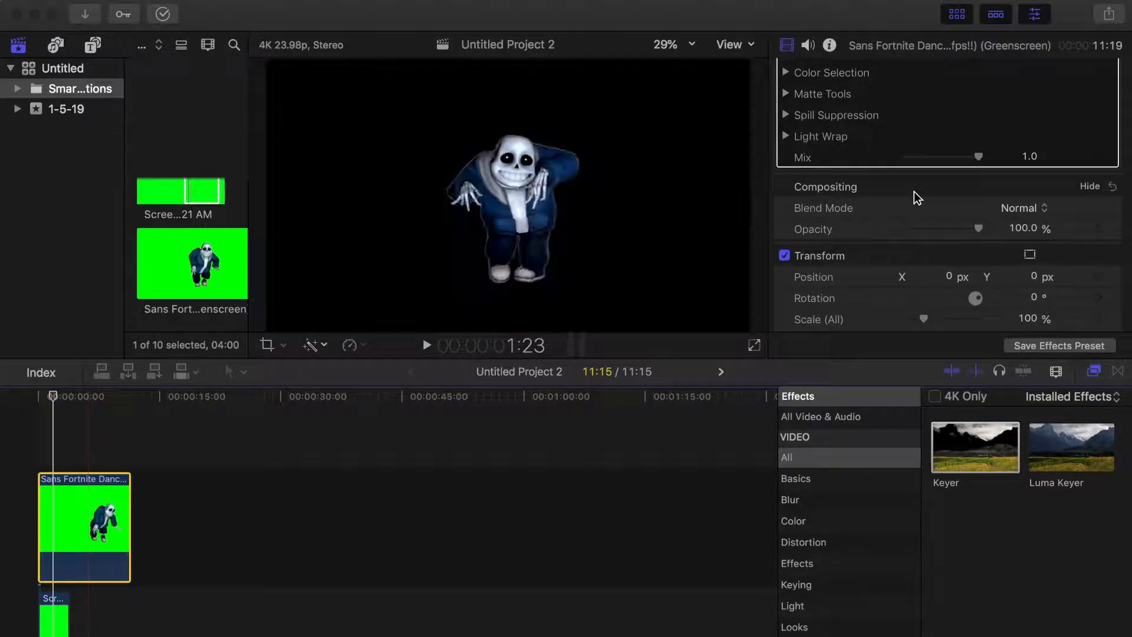
{"action": "left_click", "coordinate": [1029, 214]}
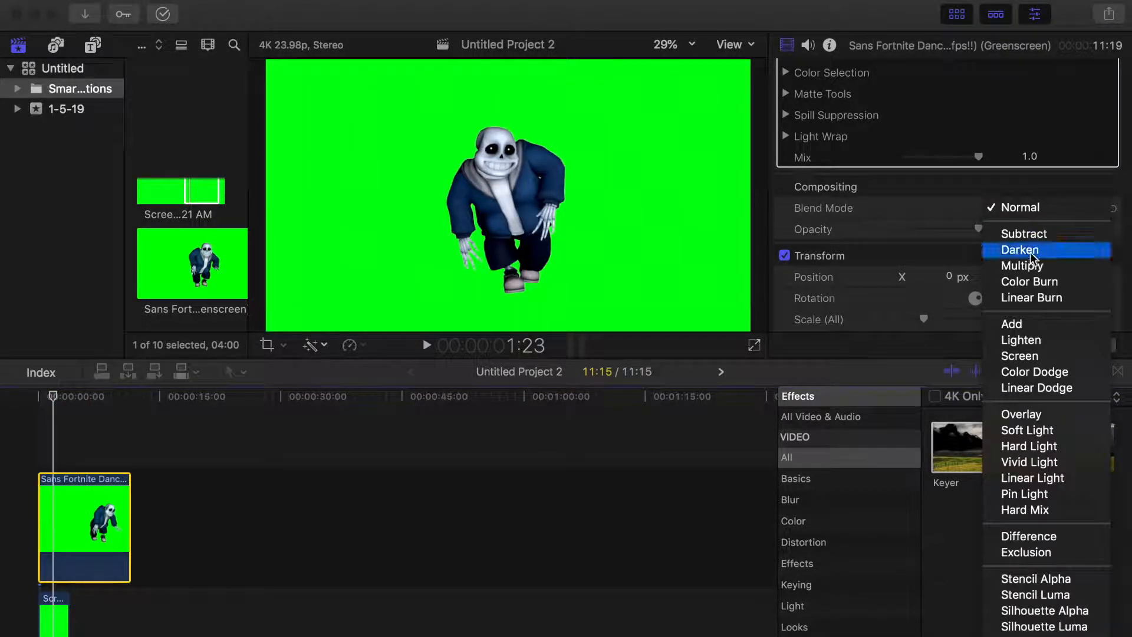
{"action": "left_click", "coordinate": [1058, 579]}
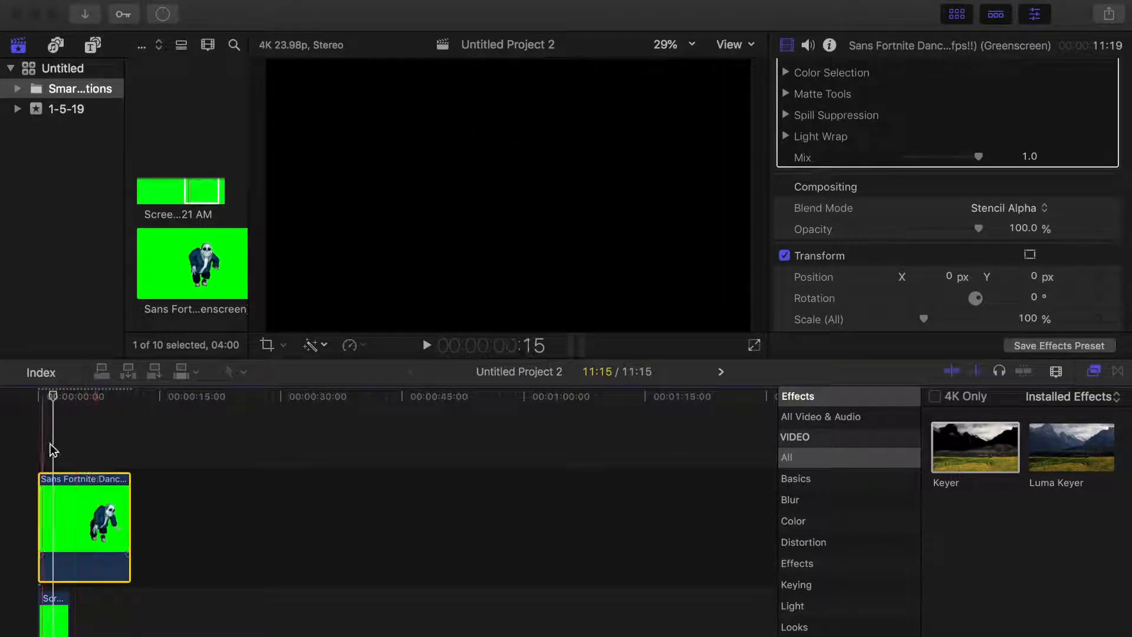
Extend the green screenshot clip to the dance clip's full length and play the composite back.
{"action": "left_click_drag", "start_coordinate": [69, 629], "coordinate": [128, 628]}
{"action": "left_click", "coordinate": [65, 458]}
{"action": "key", "text": "space"}
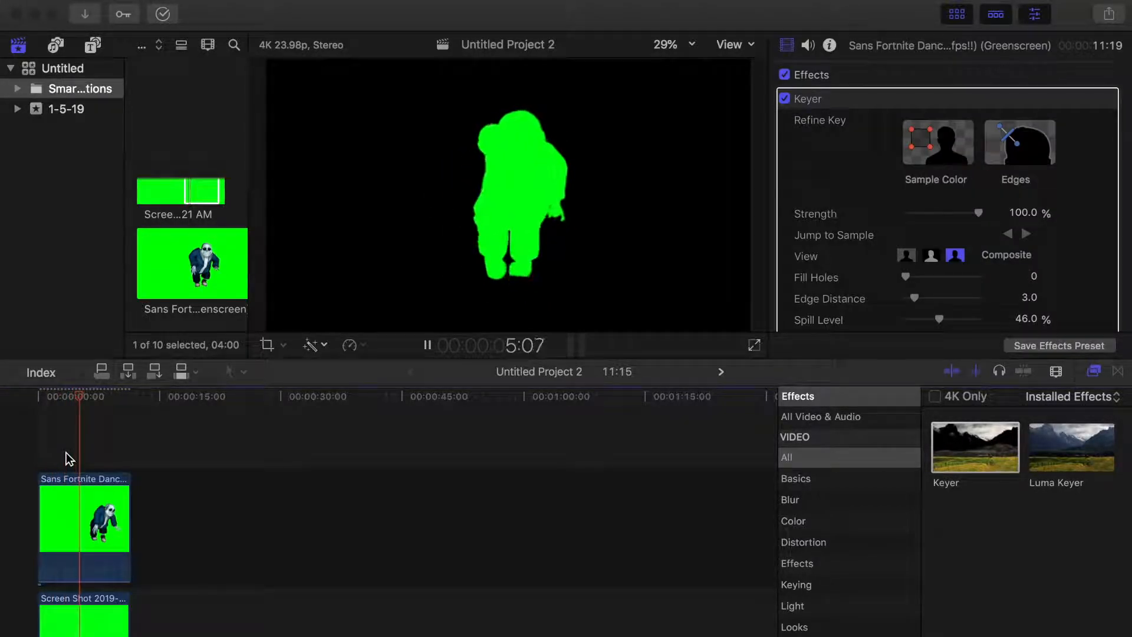
{"action": "left_click", "coordinate": [25, 458]}
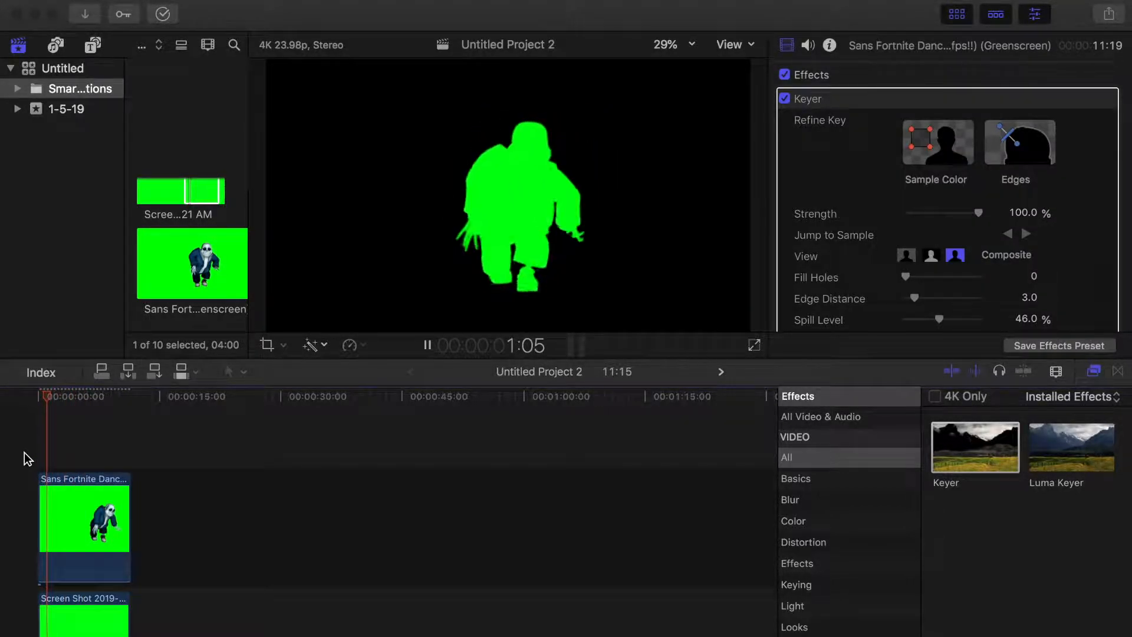
{"action": "key", "text": "space"}
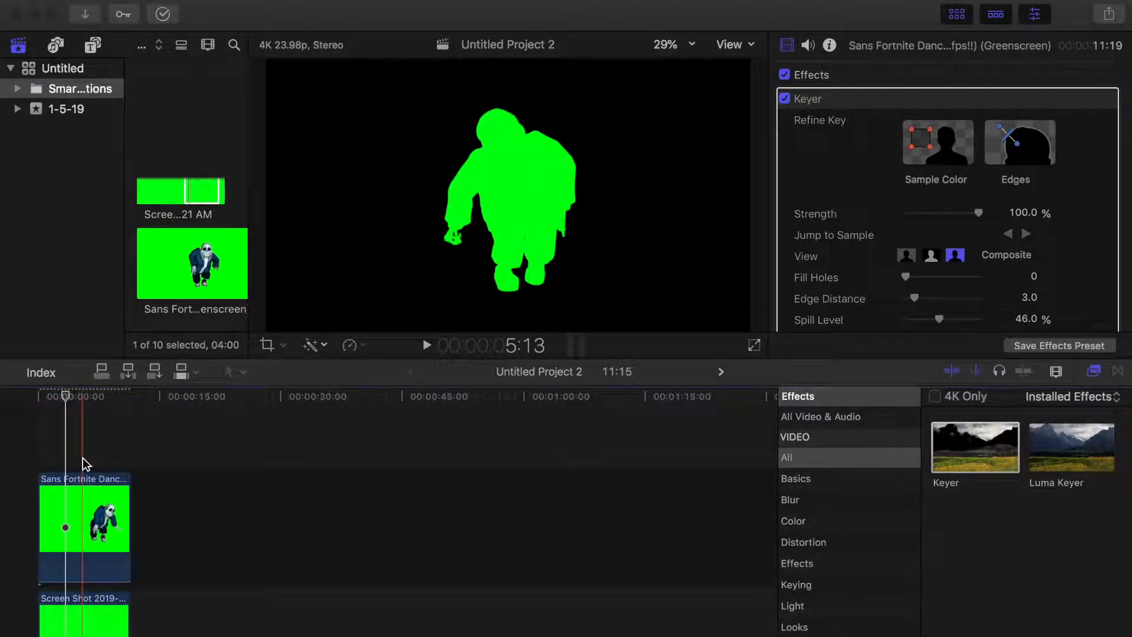
Combine the dance and screenshot clips into a compound clip named kjhlh in event 1-5-19, and play it back.
{"action": "left_click_drag", "start_coordinate": [59, 425], "coordinate": [84, 635]}
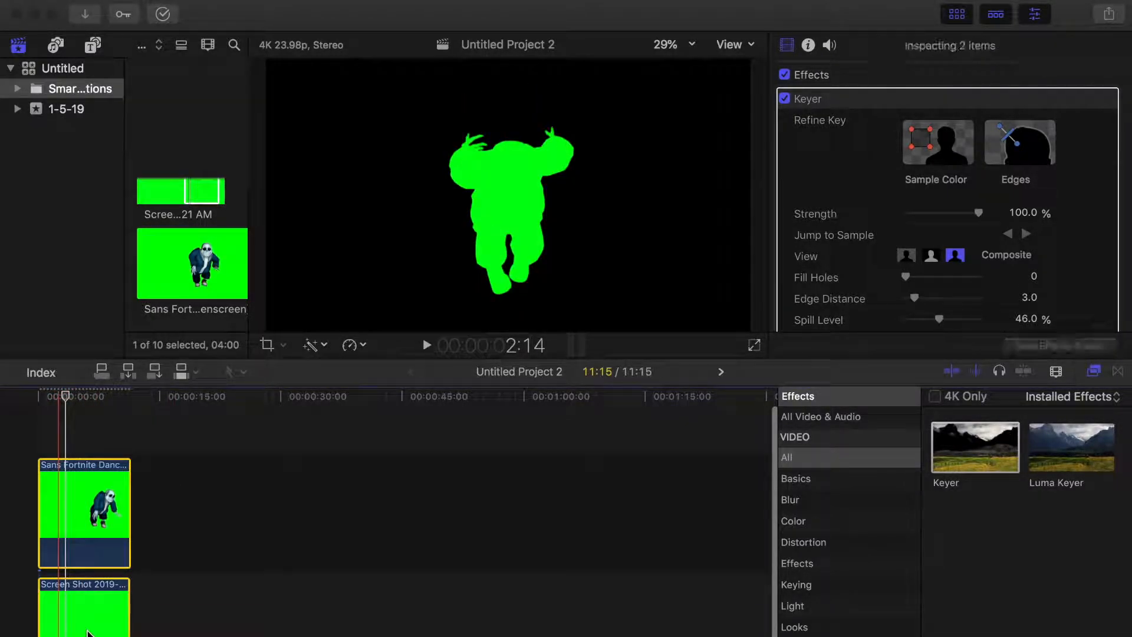
{"action": "right_click", "coordinate": [88, 633]}
{"action": "left_click", "coordinate": [224, 386]}
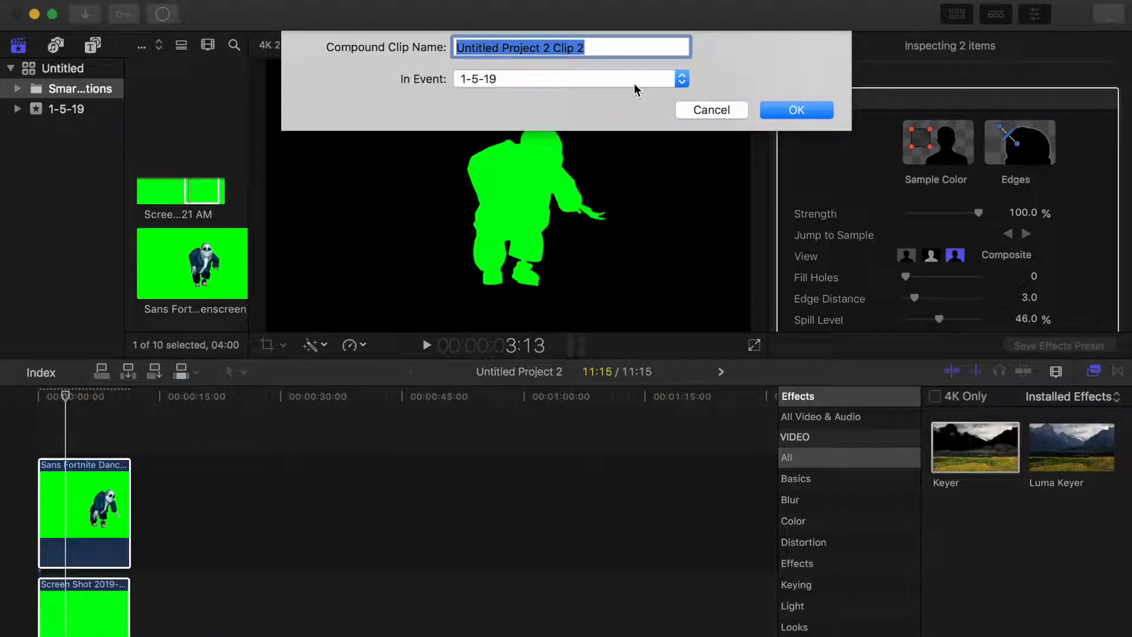
{"action": "type", "text": "kjhlh"}
{"action": "left_click", "coordinate": [797, 109]}
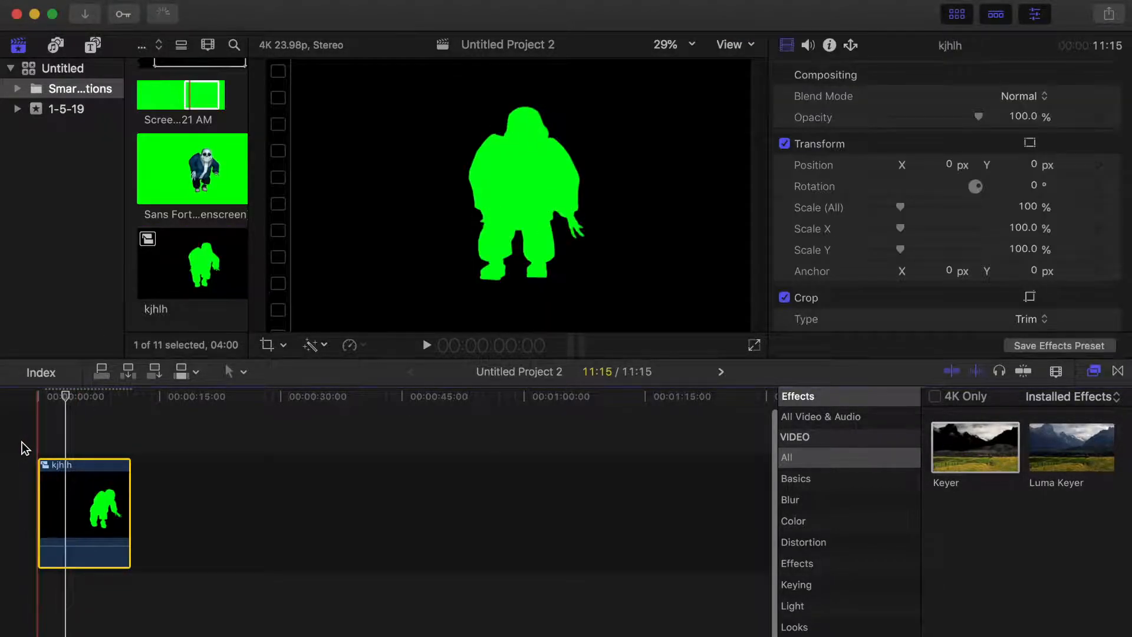
{"action": "key", "text": "space"}
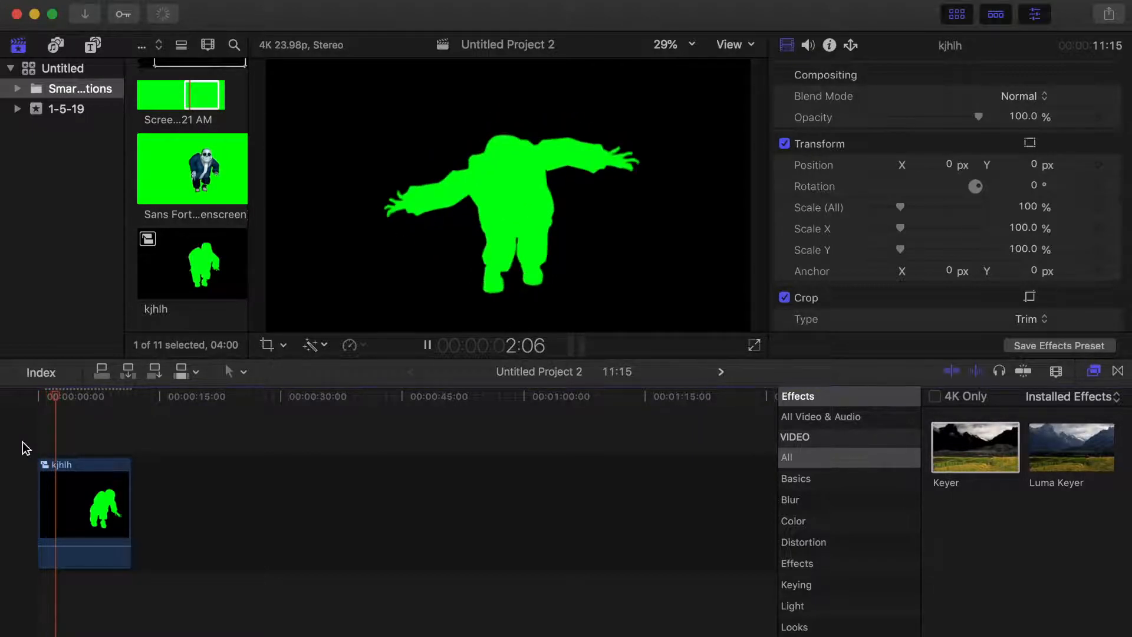
{"action": "key", "text": "space"}
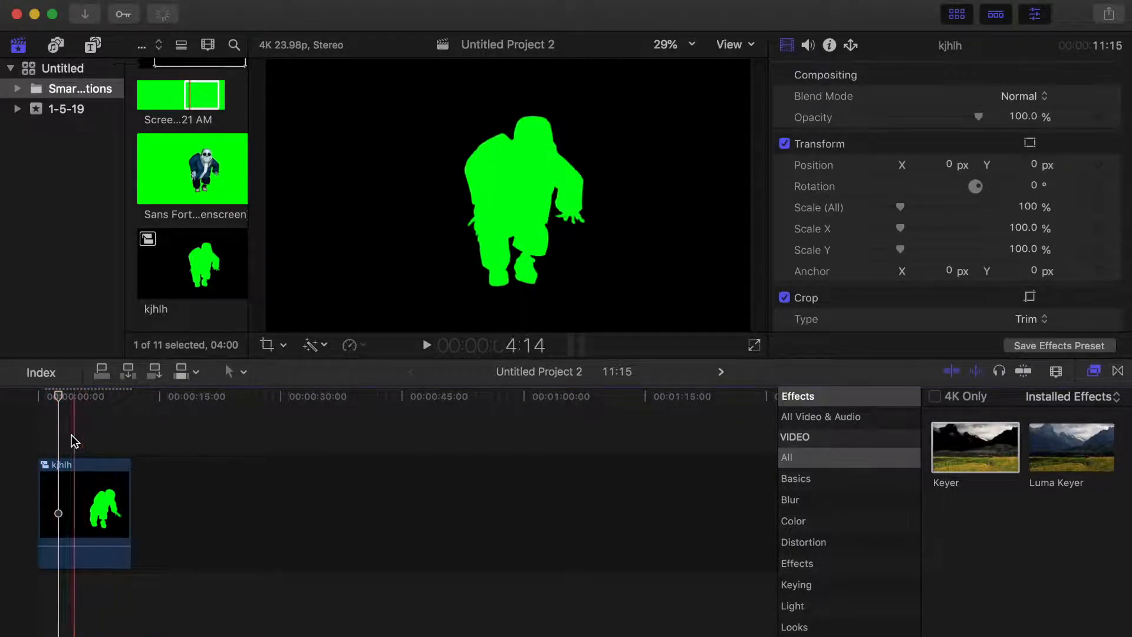
Duplicate the kjhlh compound clip and stack the two copies so they line up at the start of the timeline.
{"action": "left_click", "coordinate": [24, 434]}
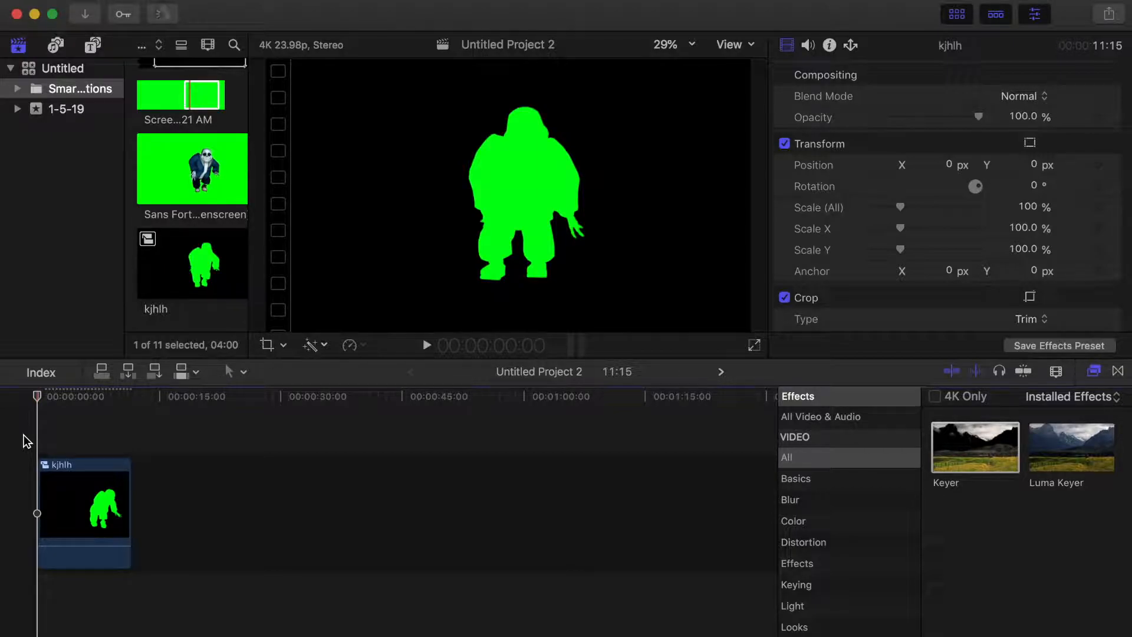
{"action": "left_click", "coordinate": [80, 480]}
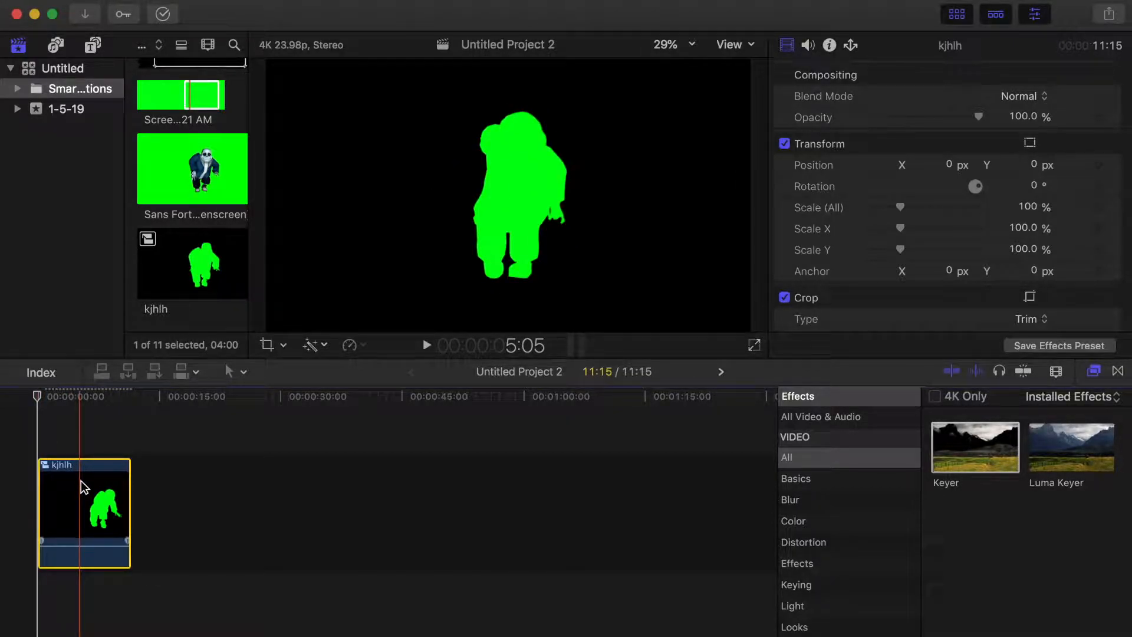
{"action": "left_click", "coordinate": [24, 437]}
{"action": "key", "text": "super+v"}
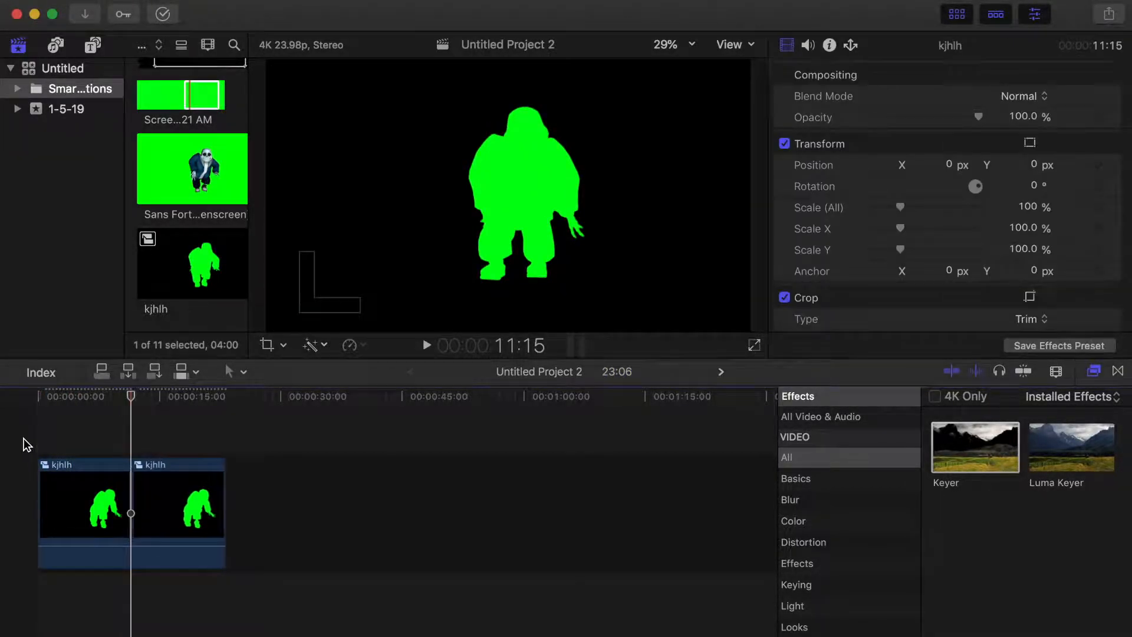
{"action": "left_click_drag", "start_coordinate": [94, 484], "coordinate": [93, 600]}
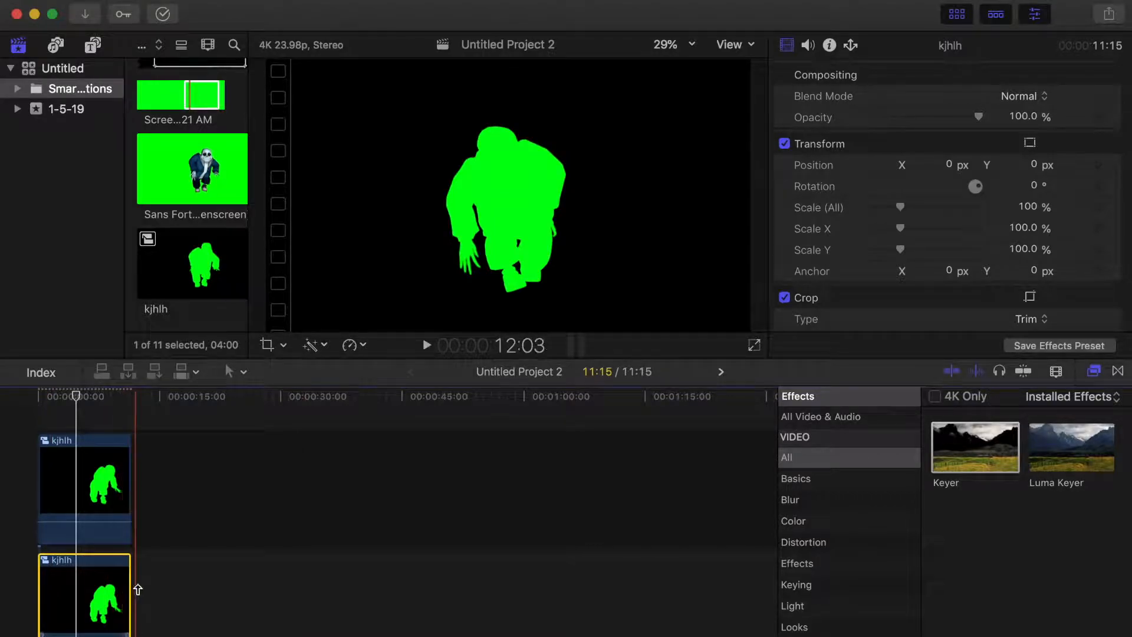
Apply the Color Correction effect to the lower kjhlh copy and raise its global exposure to 100%.
{"action": "left_click", "coordinate": [960, 636]}
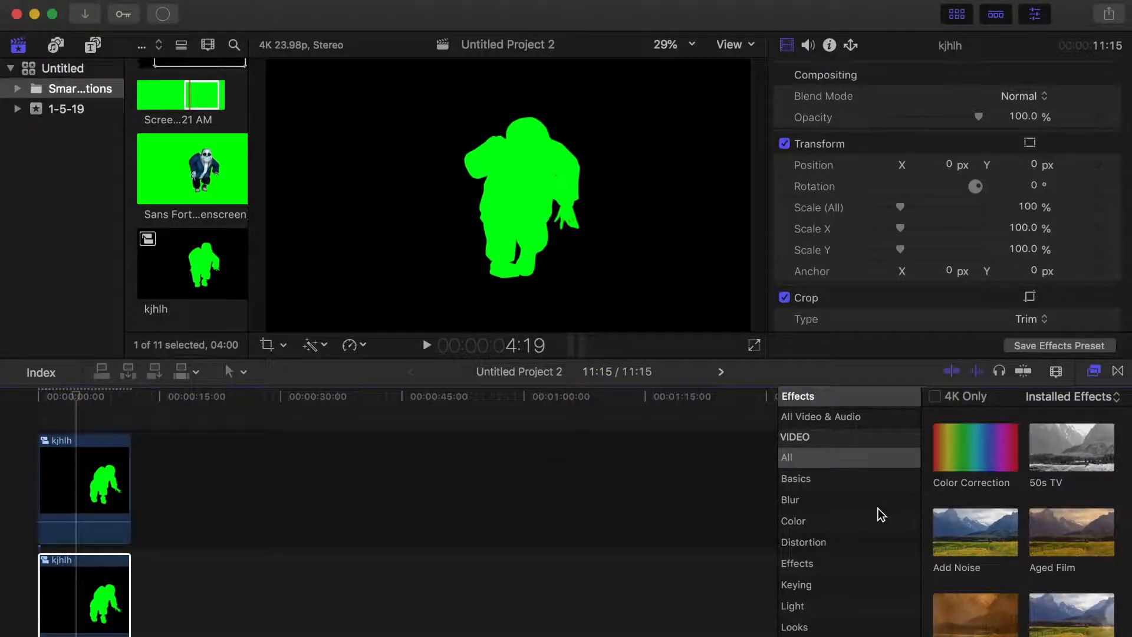
{"action": "left_click_drag", "start_coordinate": [988, 454], "coordinate": [88, 614]}
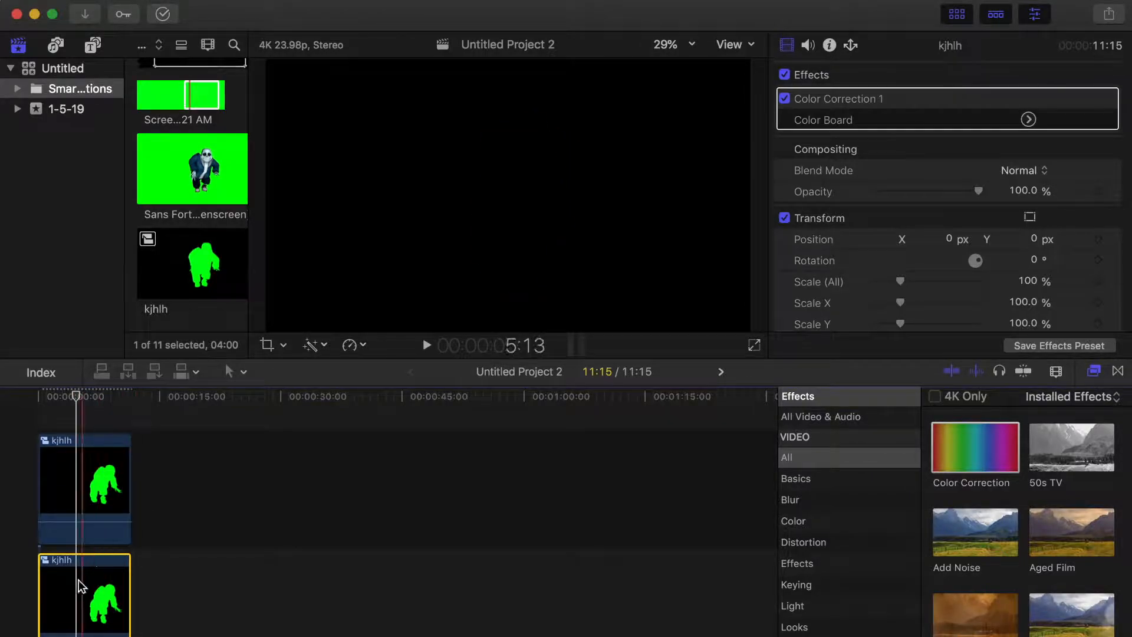
{"action": "left_click", "coordinate": [1026, 121]}
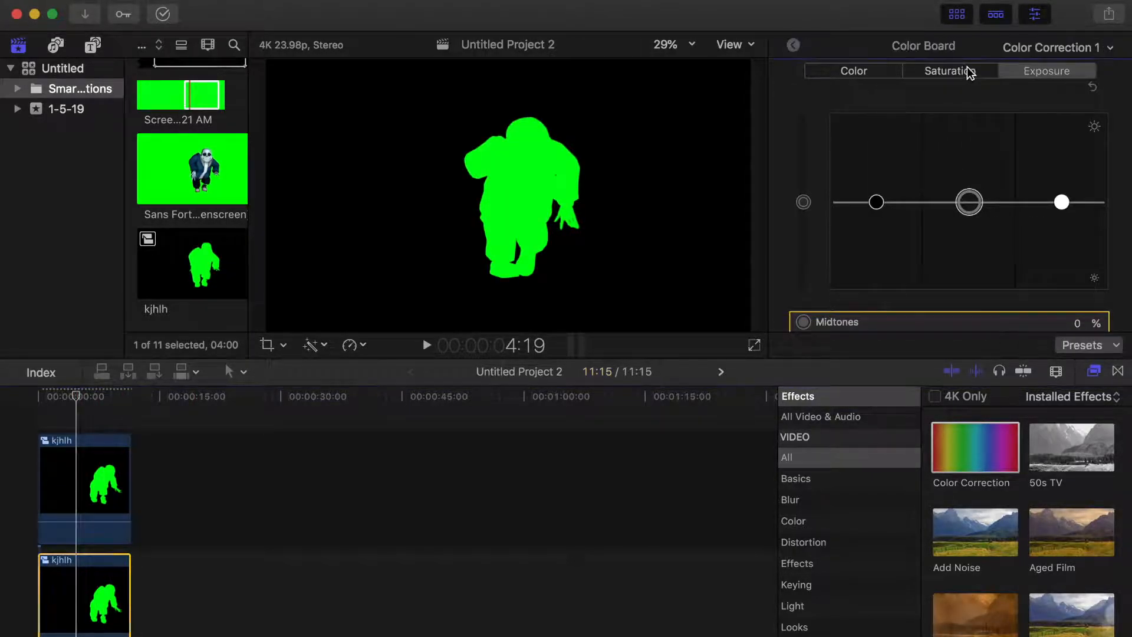
{"action": "left_click_drag", "start_coordinate": [804, 202], "coordinate": [803, 112]}
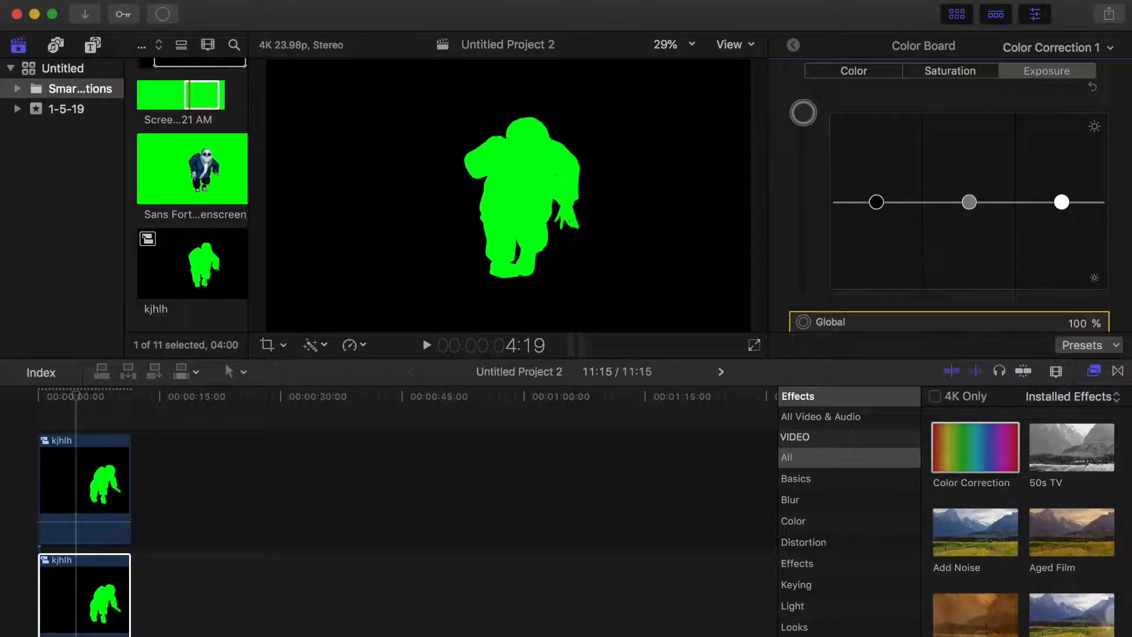
Disable the upper copy and raise the lower copy's highlights, midtones and shadows exposure to the maximum.
{"action": "left_click", "coordinate": [75, 472]}
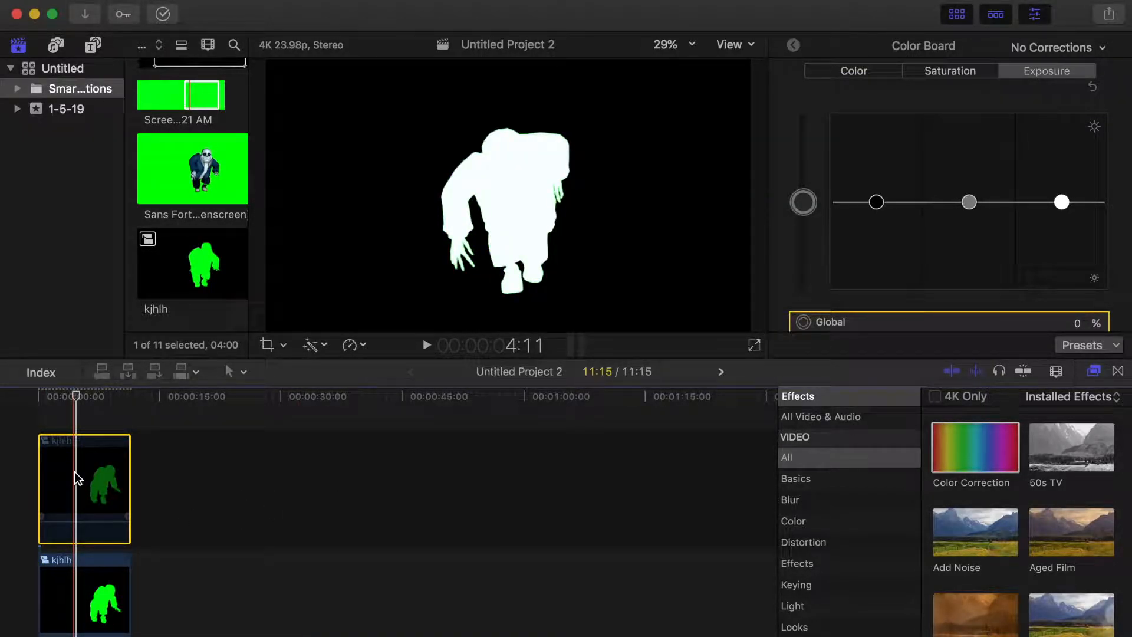
{"action": "left_click_drag", "start_coordinate": [1062, 203], "coordinate": [1061, 112]}
{"action": "left_click_drag", "start_coordinate": [969, 203], "coordinate": [968, 112]}
{"action": "left_click_drag", "start_coordinate": [876, 202], "coordinate": [877, 112]}
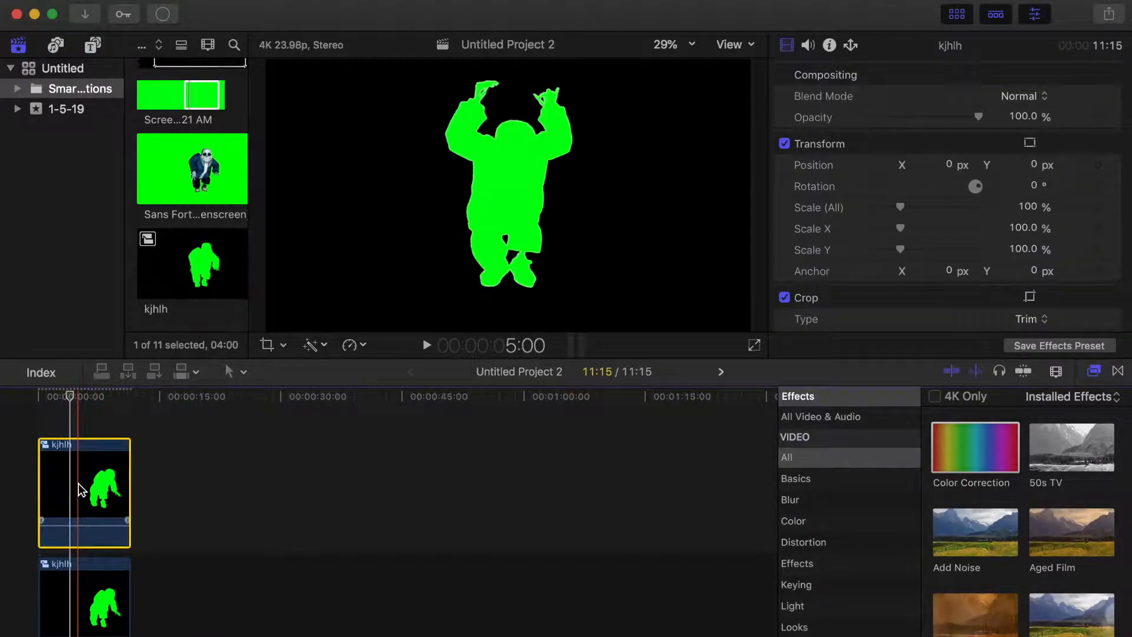
Disable and re-enable the upper kjhlh copy to inspect the silhouette beneath it, and select the lower copy.
{"action": "scroll", "coordinate": [82, 490], "scroll_direction": "down", "scroll_amount": 1}
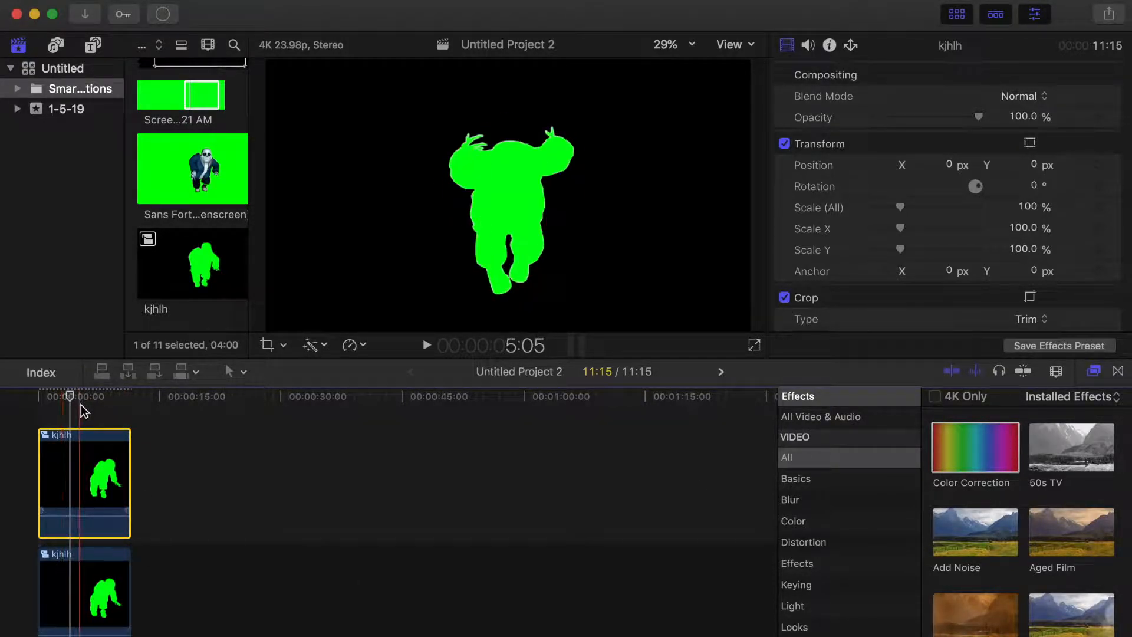
{"action": "key", "text": "v"}
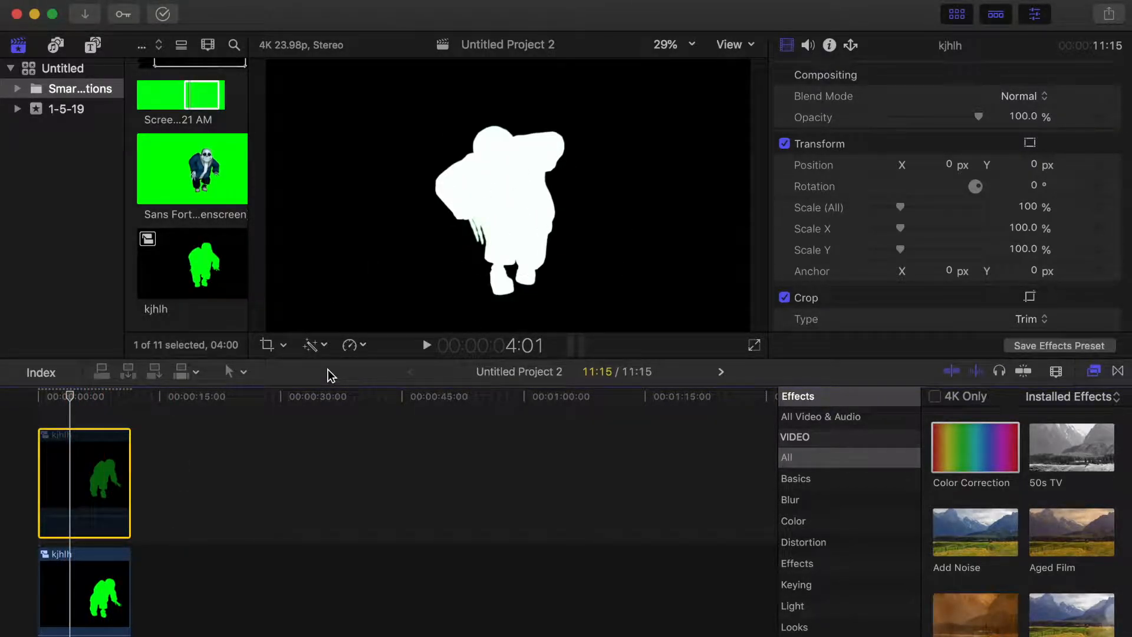
{"action": "key", "text": "v"}
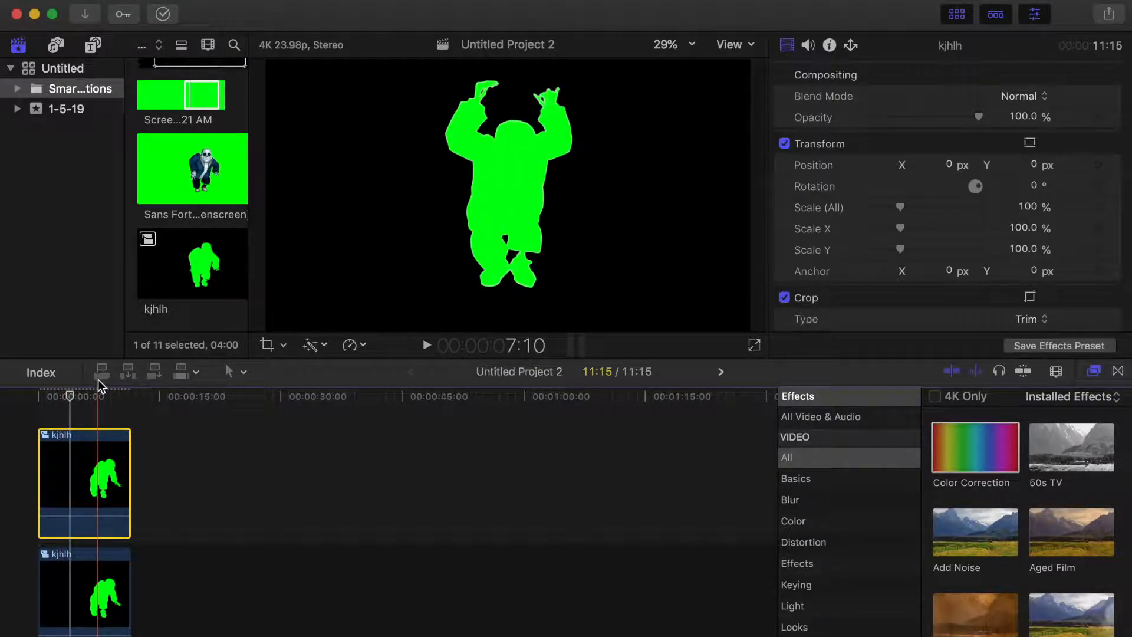
{"action": "left_click", "coordinate": [89, 605]}
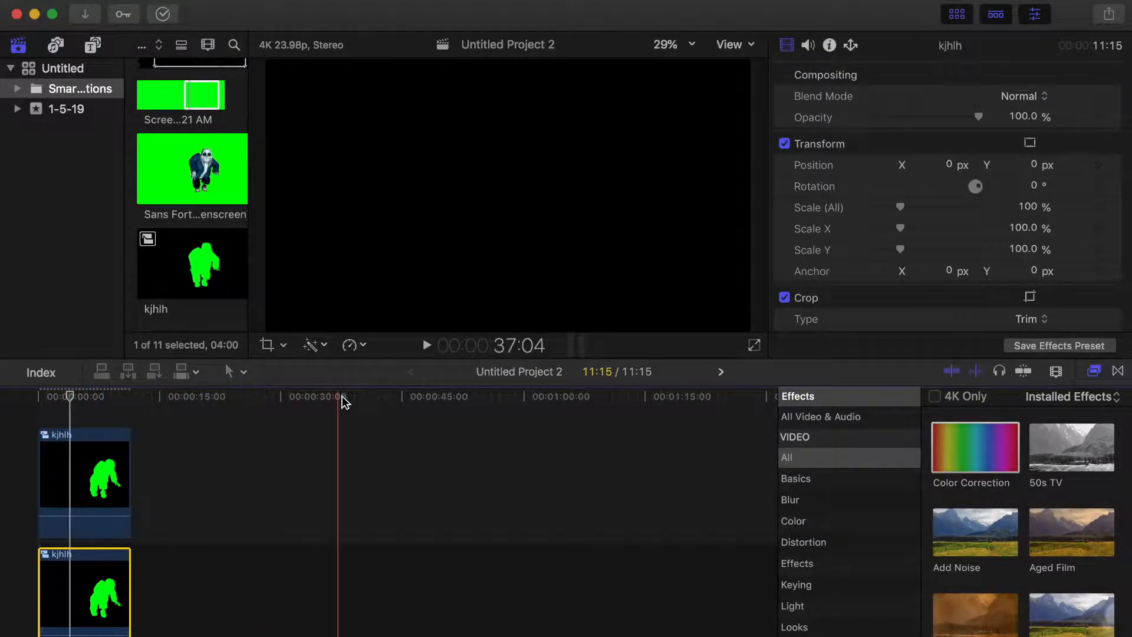
Crop the lower kjhlh copy slightly inward from opposite corners to enlarge its white silhouette into an outline around the green figure.
{"action": "key", "text": "alt+e"}
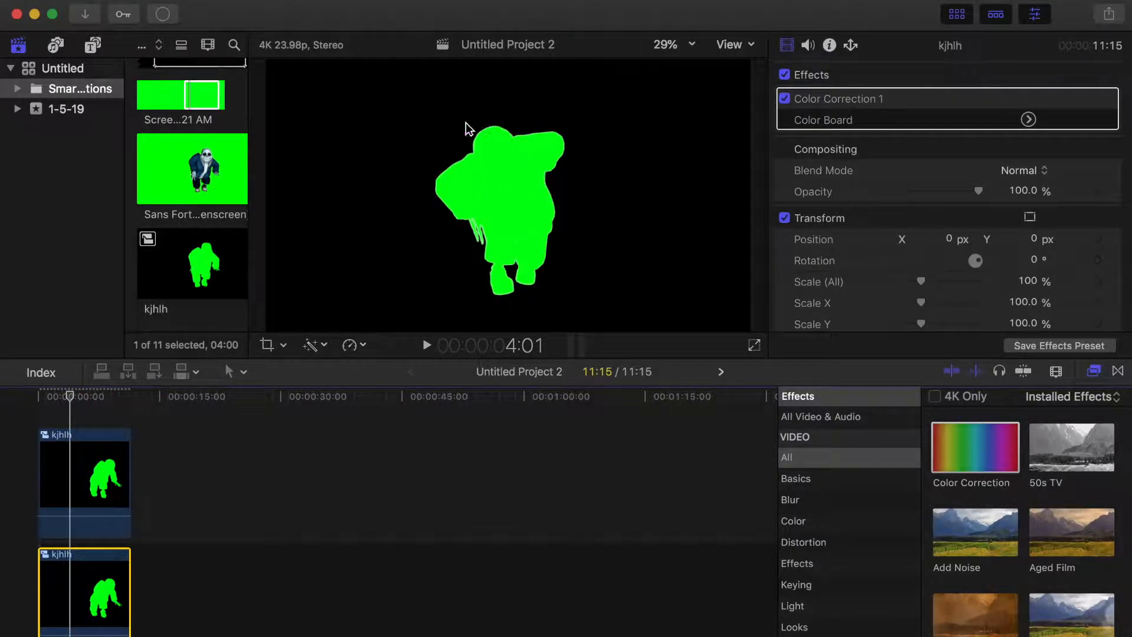
{"action": "left_click", "coordinate": [274, 346]}
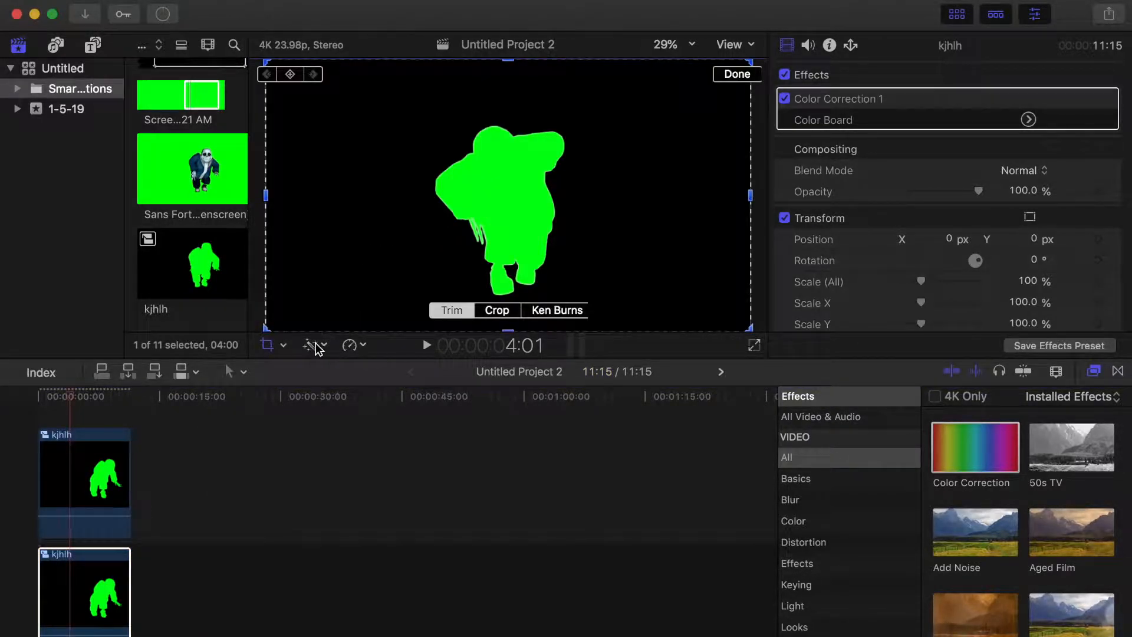
{"action": "left_click", "coordinate": [496, 311]}
{"action": "left_click_drag", "start_coordinate": [265, 331], "coordinate": [271, 325]}
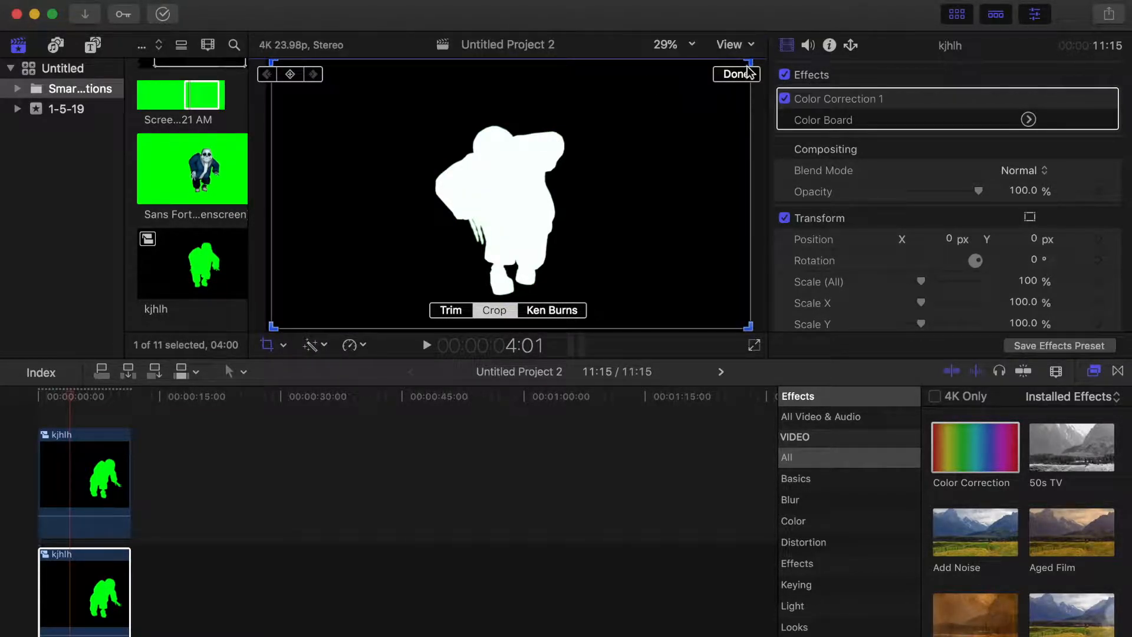
{"action": "left_click_drag", "start_coordinate": [747, 64], "coordinate": [747, 65]}
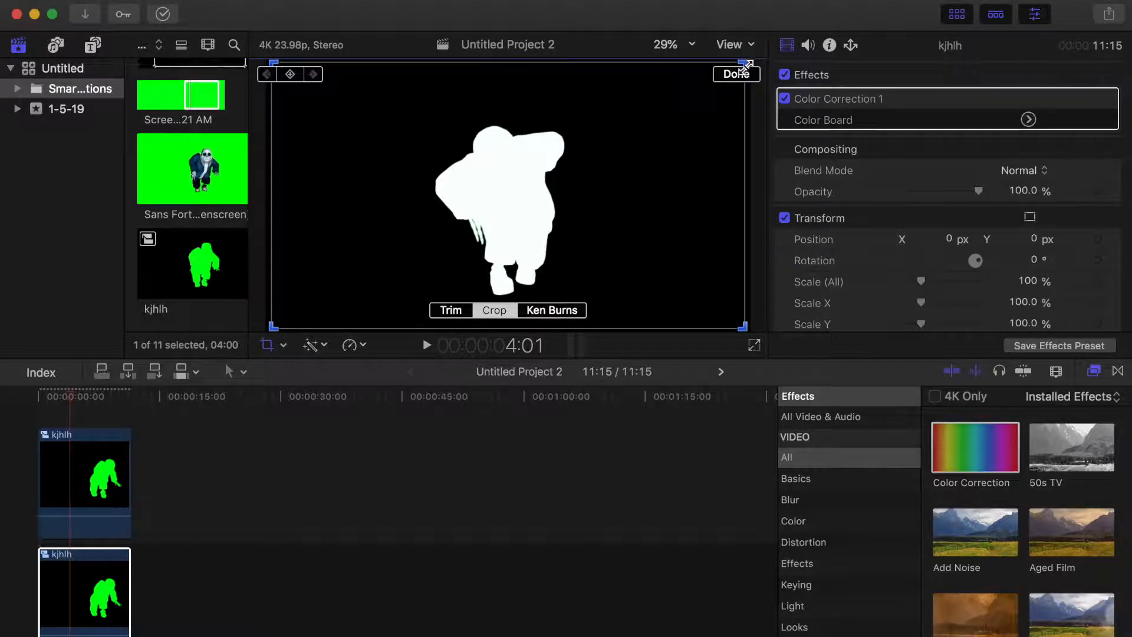
{"action": "left_click", "coordinate": [736, 73]}
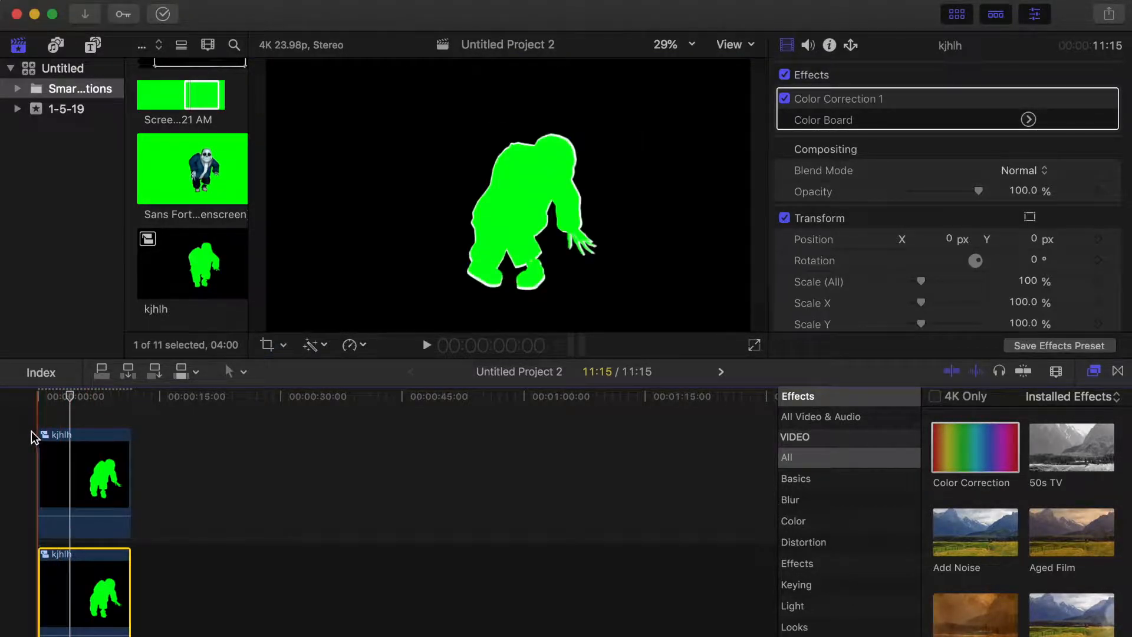
Play the stacked clips from the start and examine the white outline in full-screen playback.
{"action": "left_click", "coordinate": [30, 417]}
{"action": "key", "text": "space"}
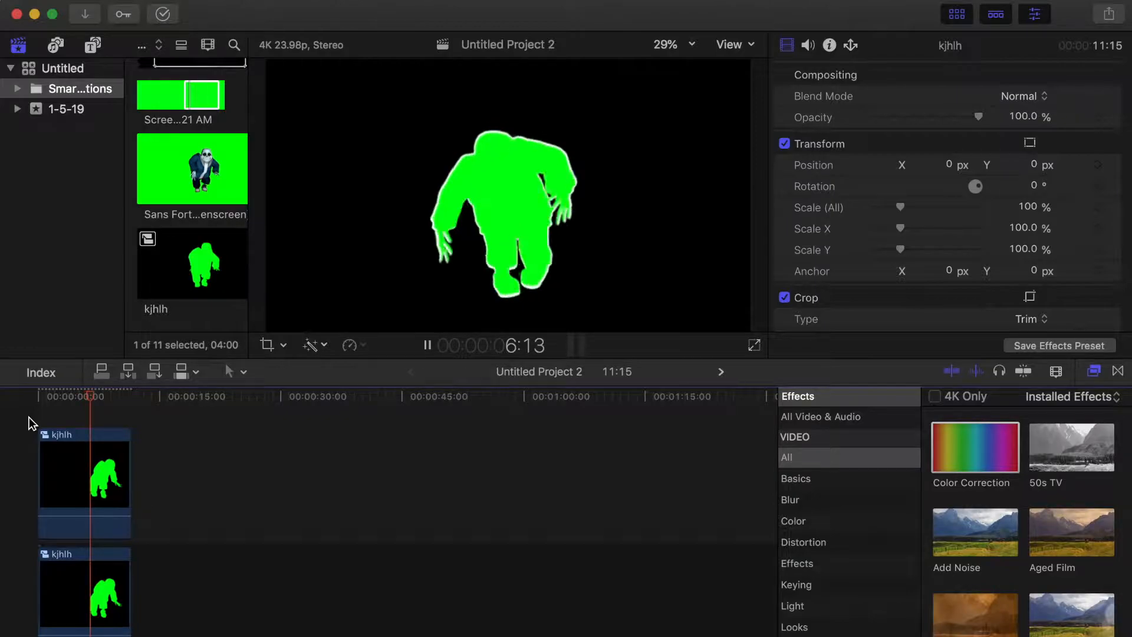
{"action": "key", "text": "space"}
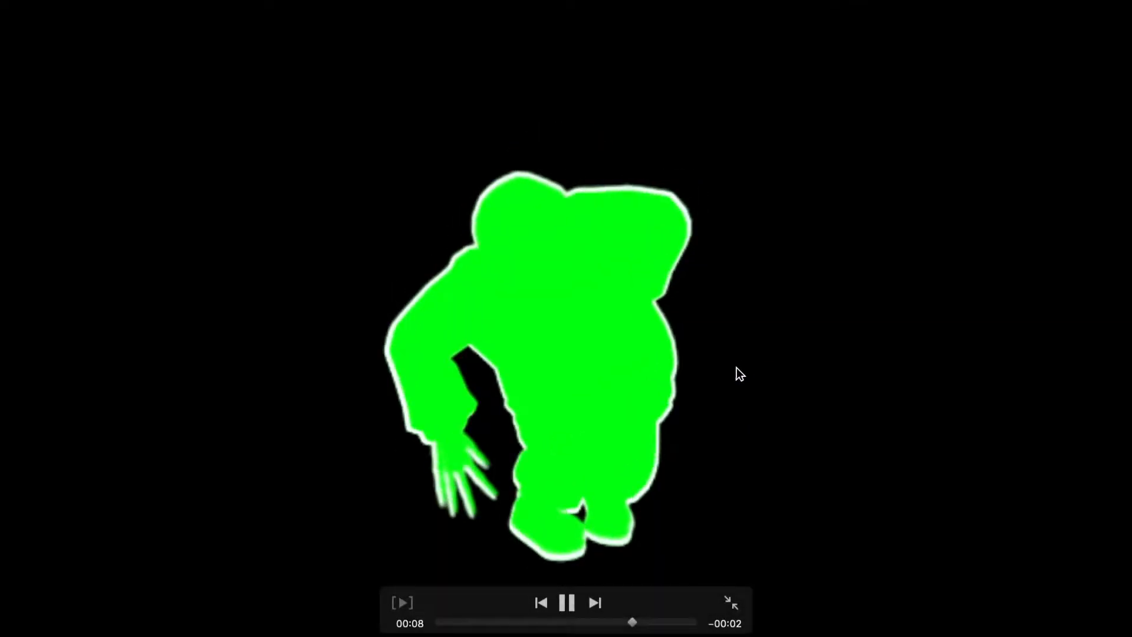
{"action": "key", "text": "space"}
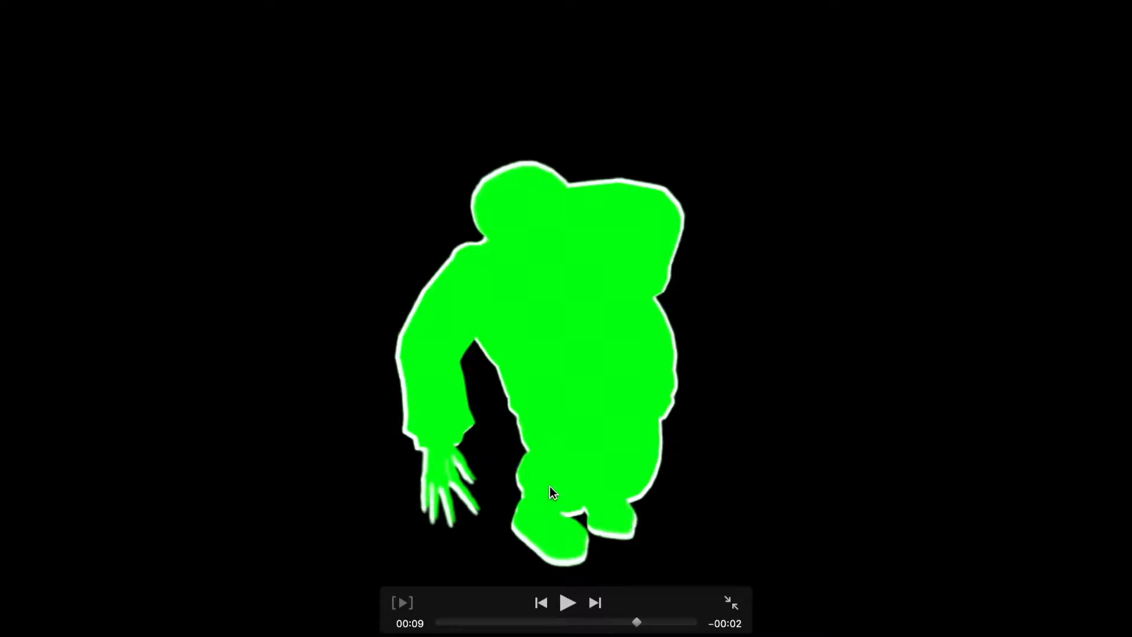
{"action": "key", "text": "space"}
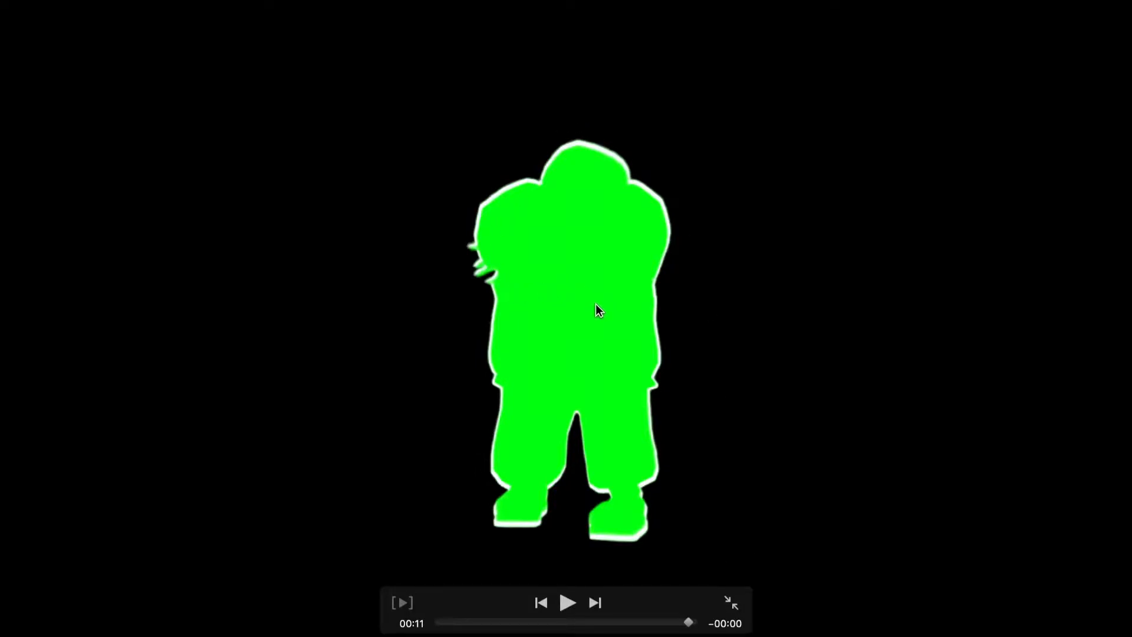
{"action": "left_click", "coordinate": [733, 604]}
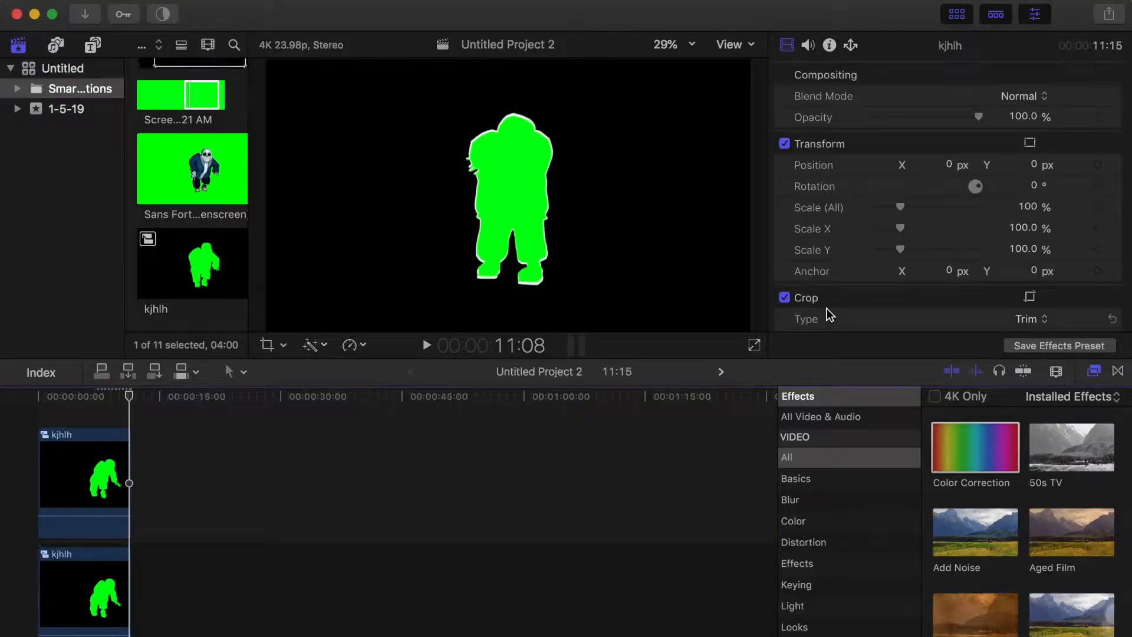
Combine both stacked kjhlh copies into a new compound clip named kljh in the 1-5-19 event.
{"action": "left_click", "coordinate": [90, 412]}
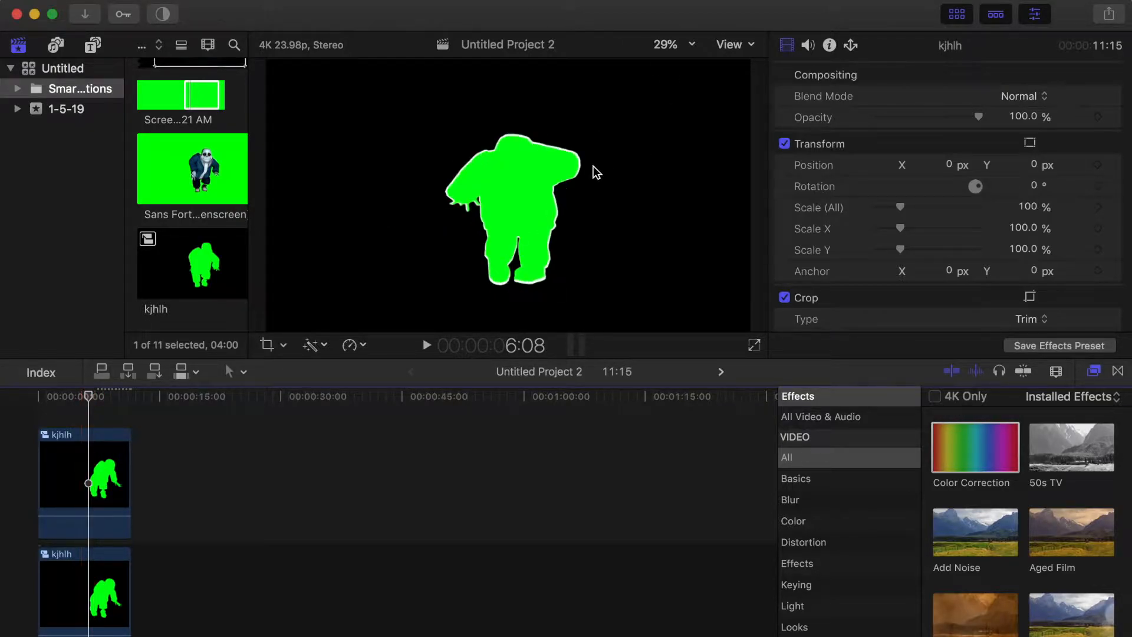
{"action": "left_click_drag", "start_coordinate": [89, 404], "coordinate": [127, 618]}
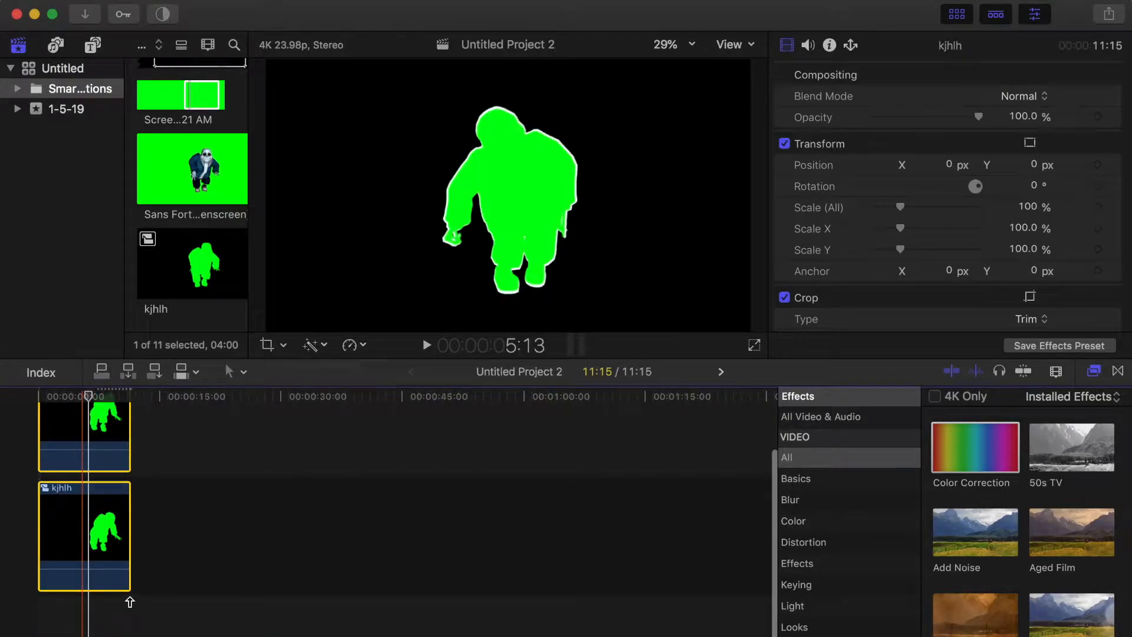
{"action": "right_click", "coordinate": [105, 524]}
{"action": "left_click", "coordinate": [197, 389]}
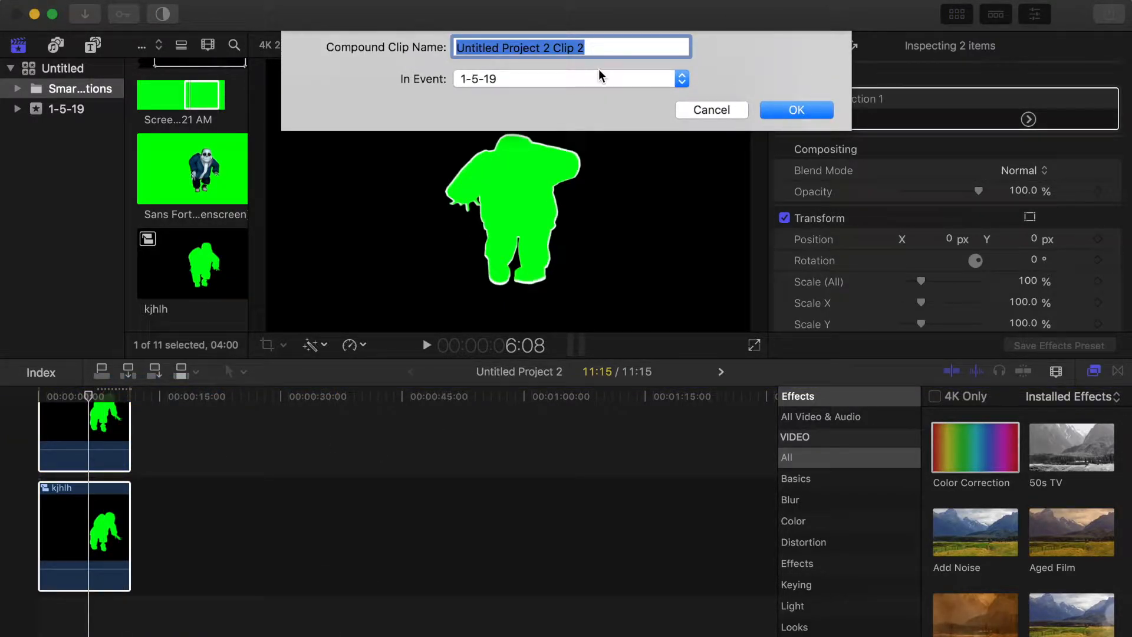
{"action": "type", "text": "kjlh"}
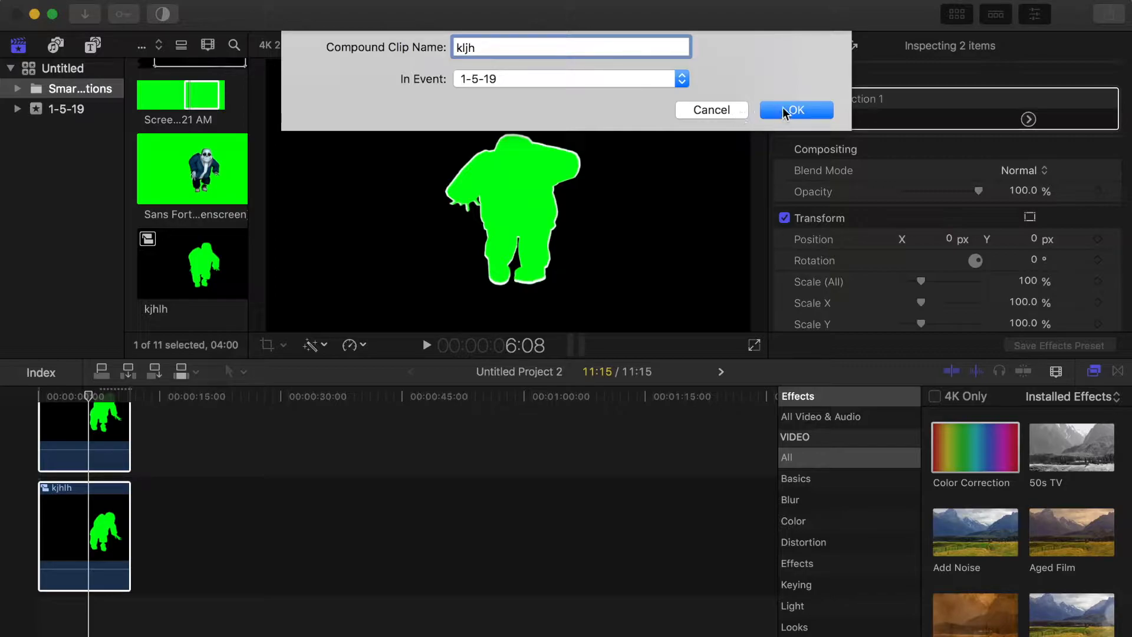
{"action": "left_click", "coordinate": [790, 110]}
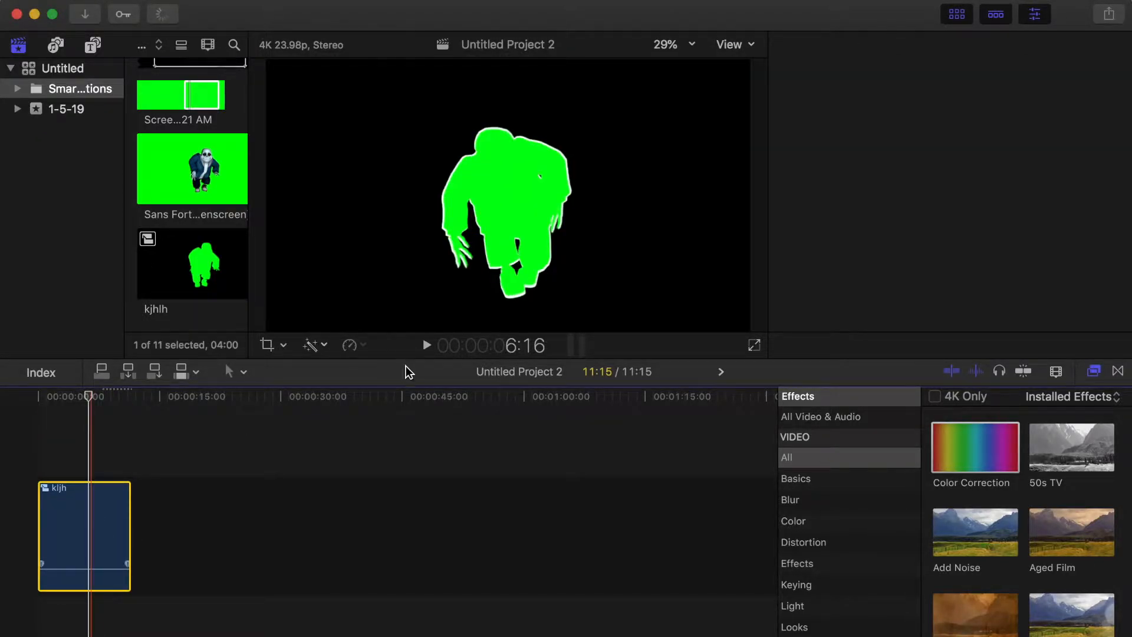
Slow the kljh compound clip to 50% speed and play it back.
{"action": "left_click", "coordinate": [359, 344]}
{"action": "mouse_move", "coordinate": [466, 363]}
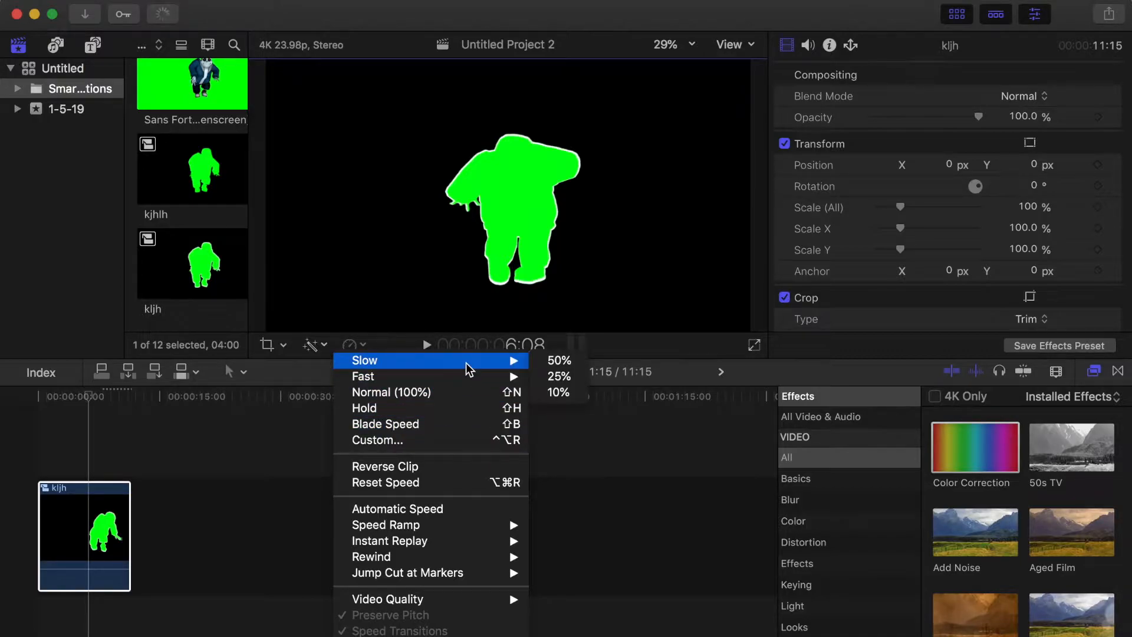
{"action": "left_click", "coordinate": [578, 365]}
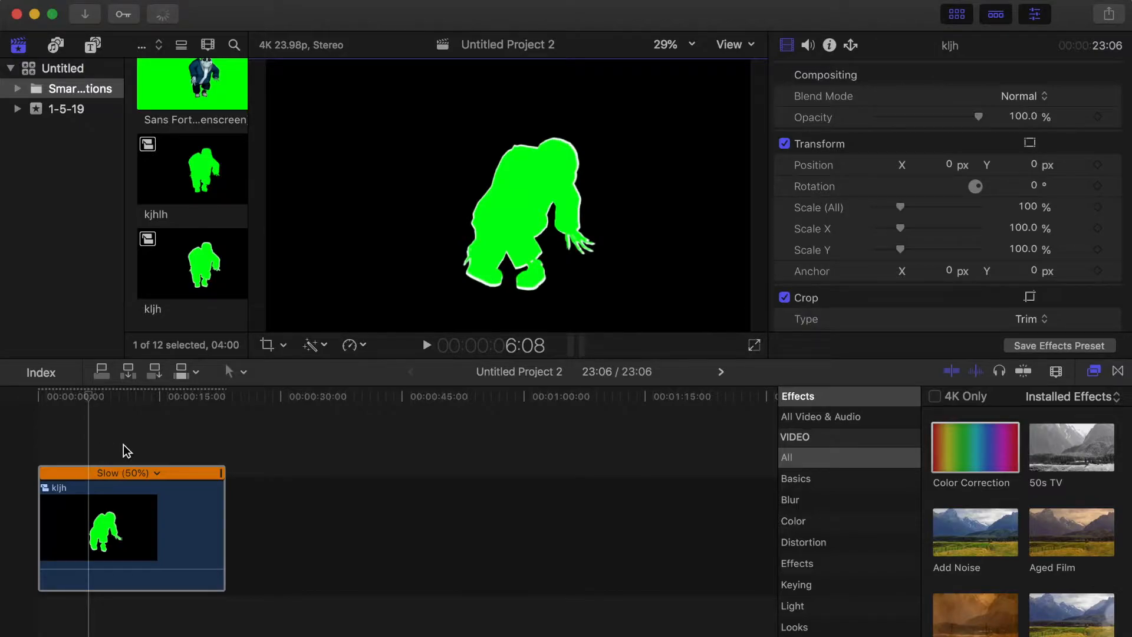
{"action": "left_click", "coordinate": [98, 447]}
{"action": "key", "text": "space"}
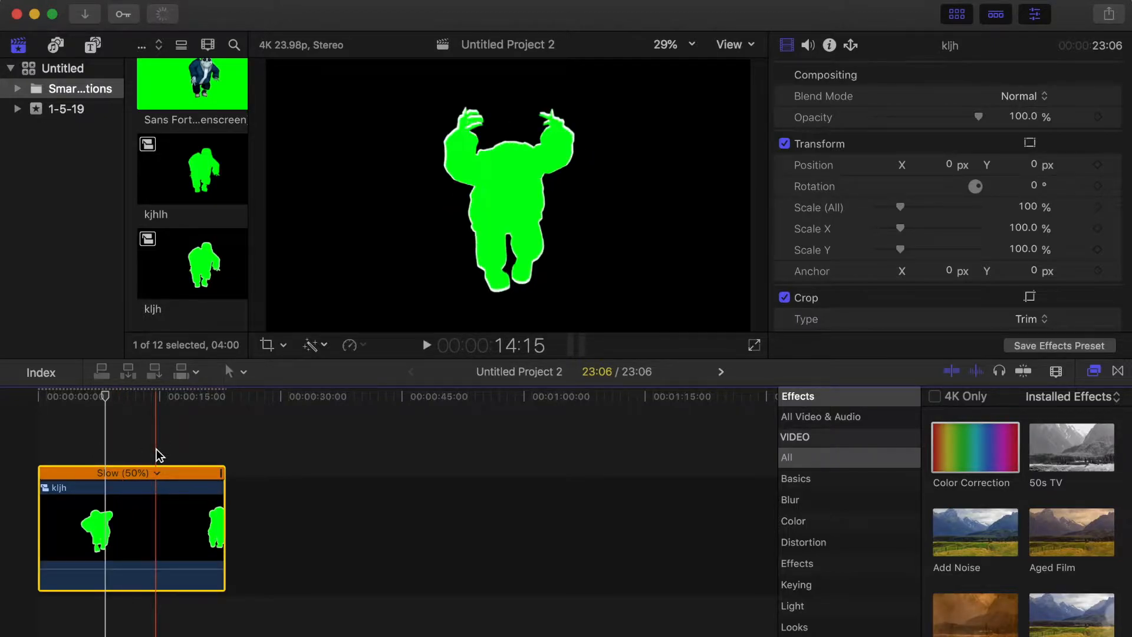
Split the slowed kljh clip at two points near its start and delete the outer pieces, keeping the 3:01 middle section.
{"action": "left_click", "coordinate": [61, 459]}
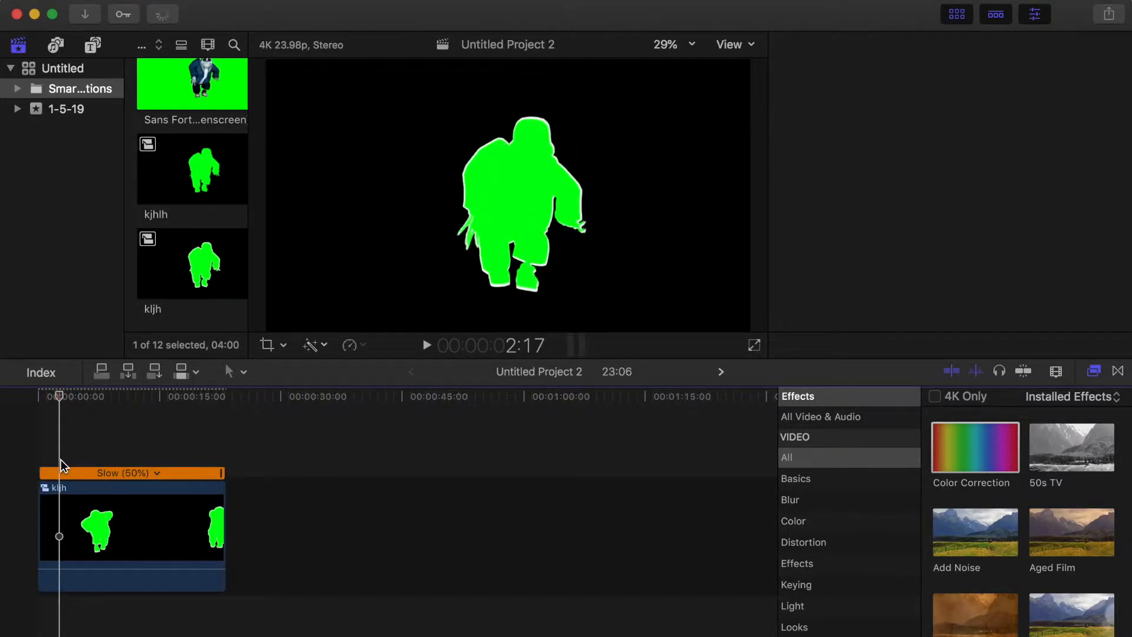
{"action": "left_click", "coordinate": [52, 455]}
{"action": "key", "text": "super+r"}
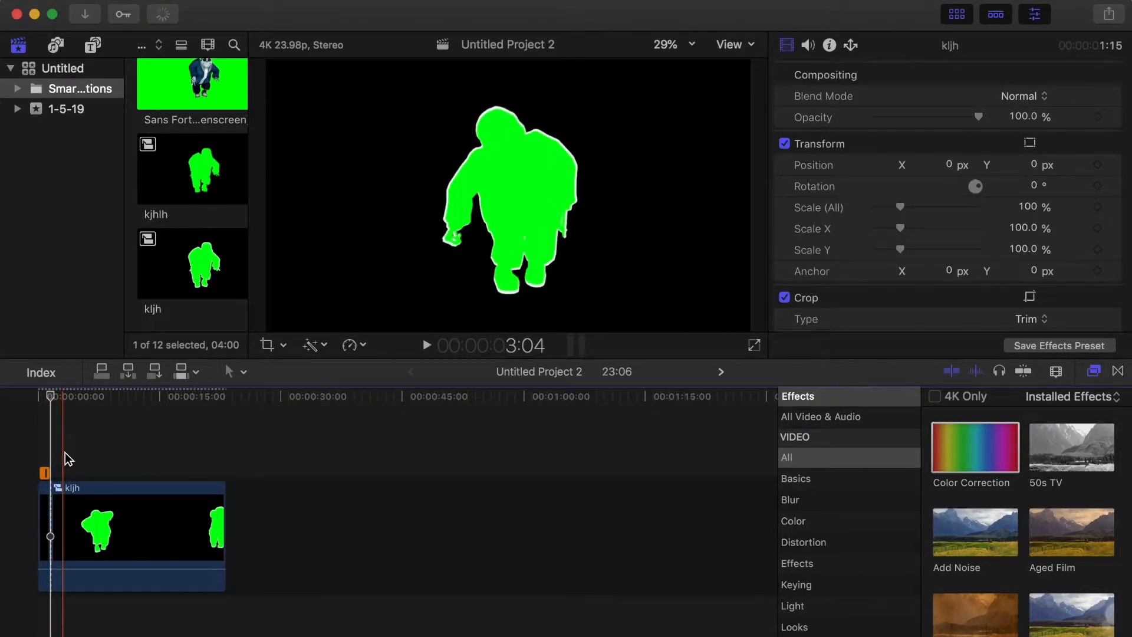
{"action": "left_click", "coordinate": [75, 454]}
{"action": "key", "text": "super+b"}
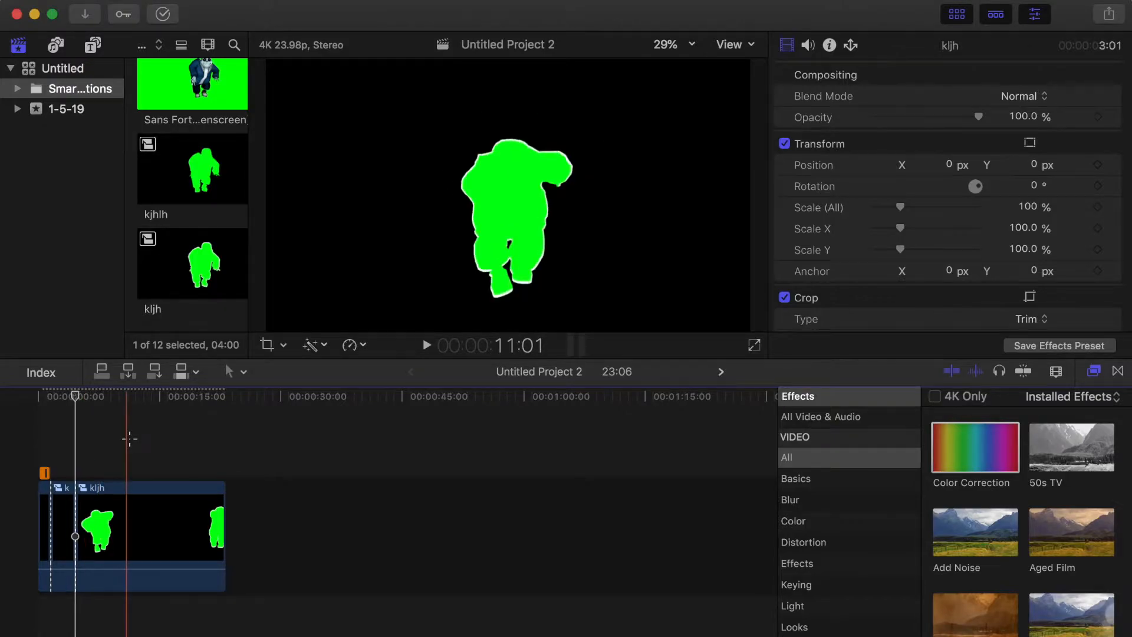
{"action": "left_click", "coordinate": [139, 530]}
{"action": "key", "text": "BackSpace"}
{"action": "left_click_drag", "start_coordinate": [40, 521], "coordinate": [54, 518]}
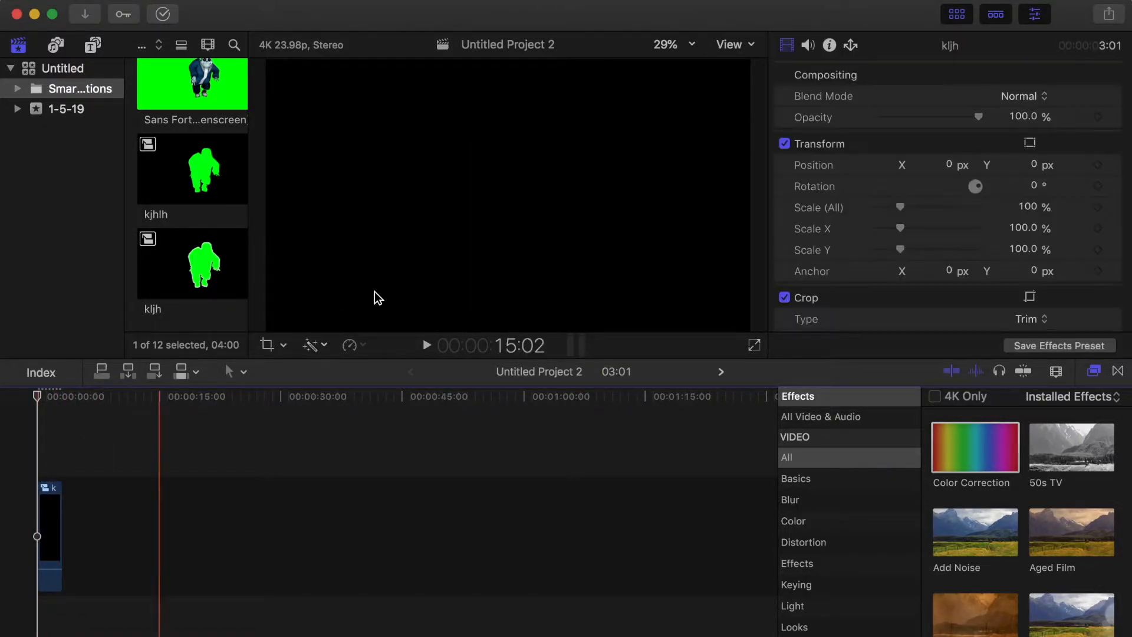
Crop the remaining kljh clip to the figure's upper body, about 88 px top, 906 px bottom, 1105 px left and 661 px right.
{"action": "left_click", "coordinate": [267, 346]}
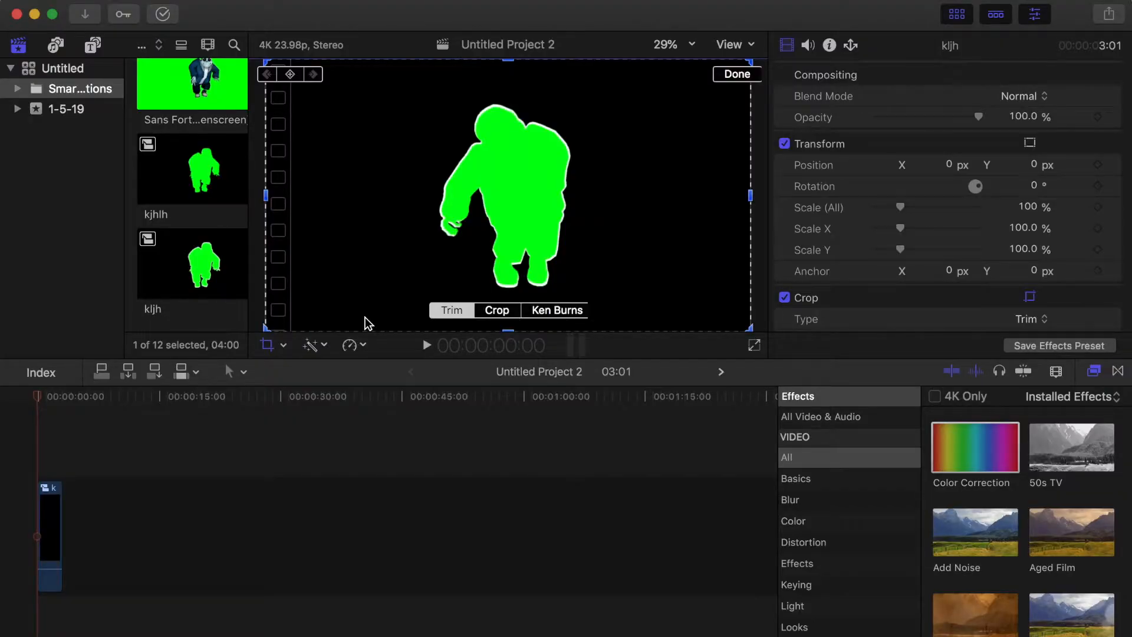
{"action": "left_click", "coordinate": [496, 311]}
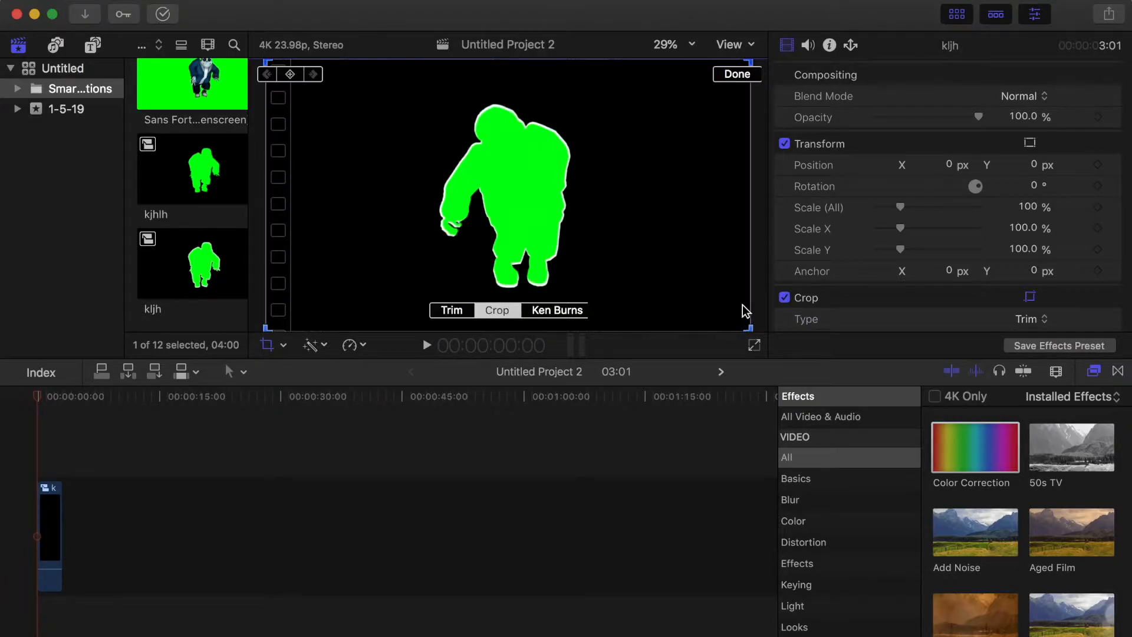
{"action": "left_click_drag", "start_coordinate": [751, 328], "coordinate": [456, 183]}
{"action": "left_click_drag", "start_coordinate": [419, 149], "coordinate": [672, 242]}
{"action": "left_click_drag", "start_coordinate": [595, 182], "coordinate": [588, 154]}
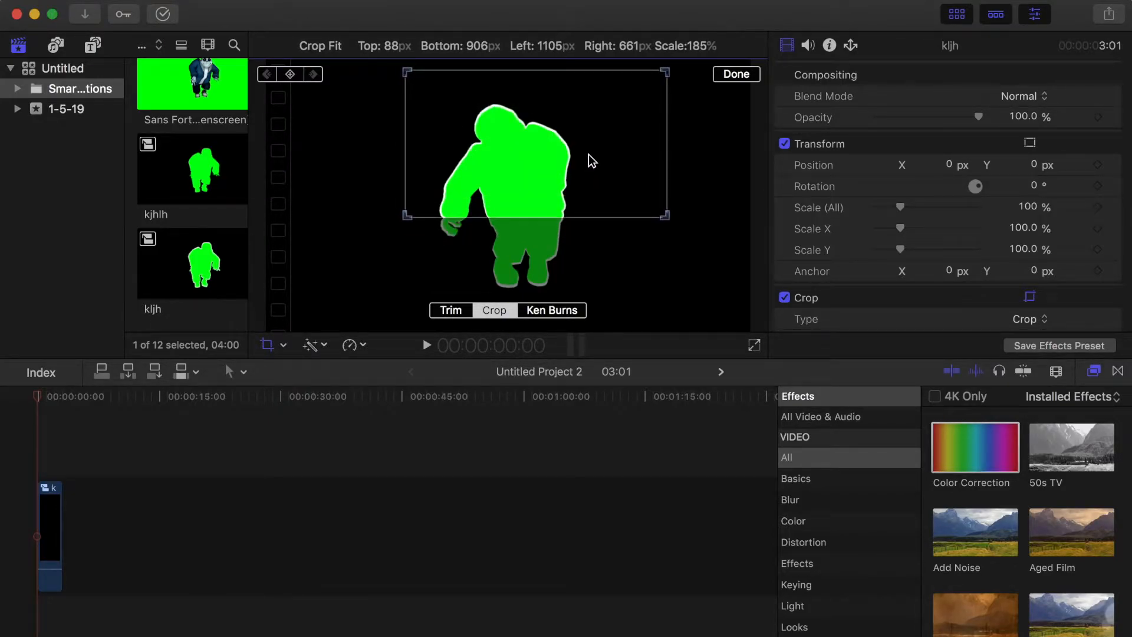
{"action": "left_click", "coordinate": [736, 74]}
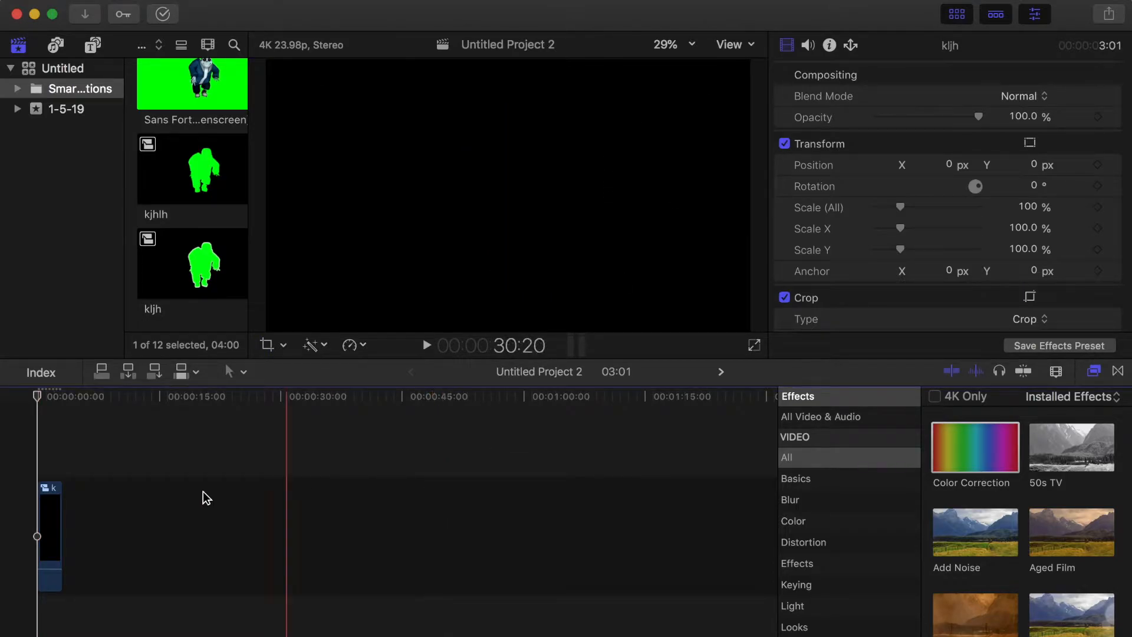
Play the cropped kljh clip from its start to review the close-up.
{"action": "left_click", "coordinate": [45, 459]}
{"action": "left_click", "coordinate": [45, 513]}
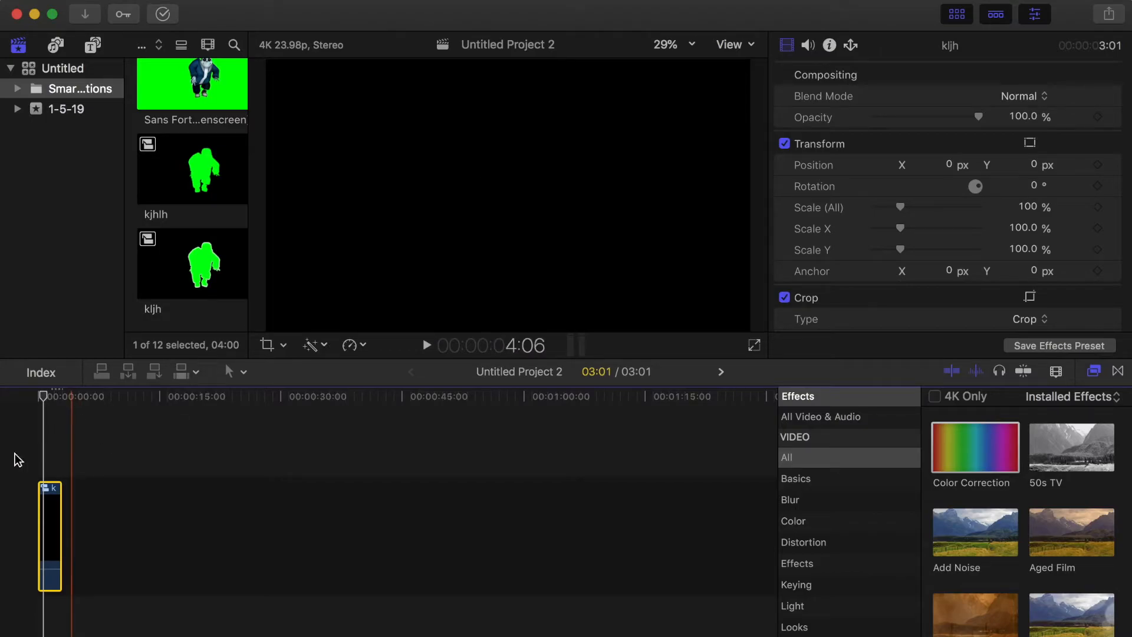
{"action": "left_click", "coordinate": [48, 451]}
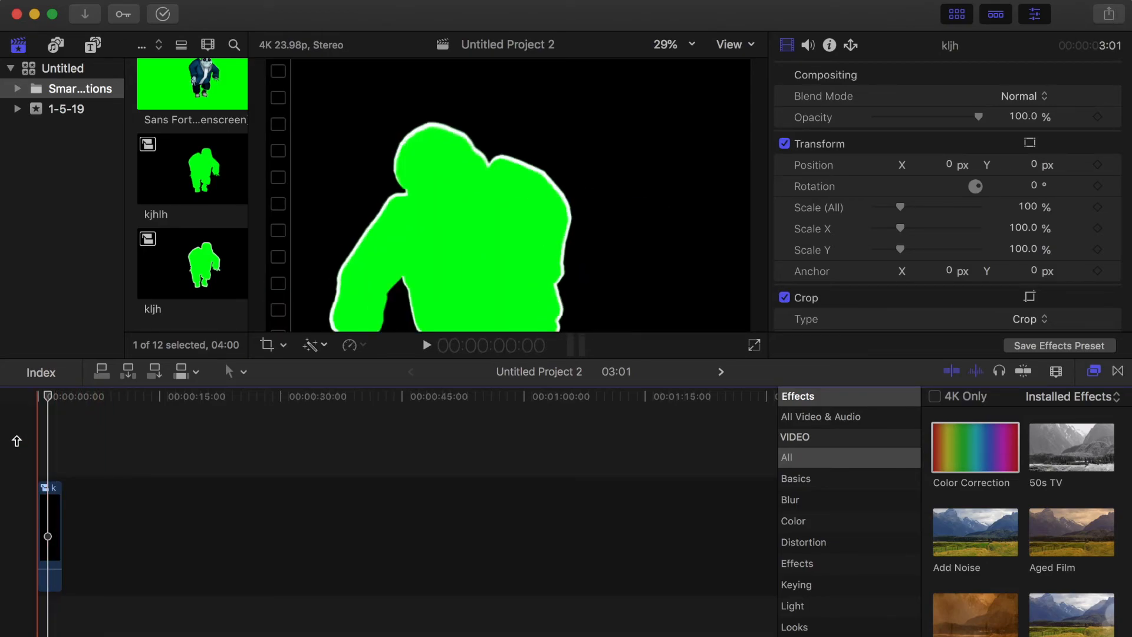
{"action": "key", "text": "space"}
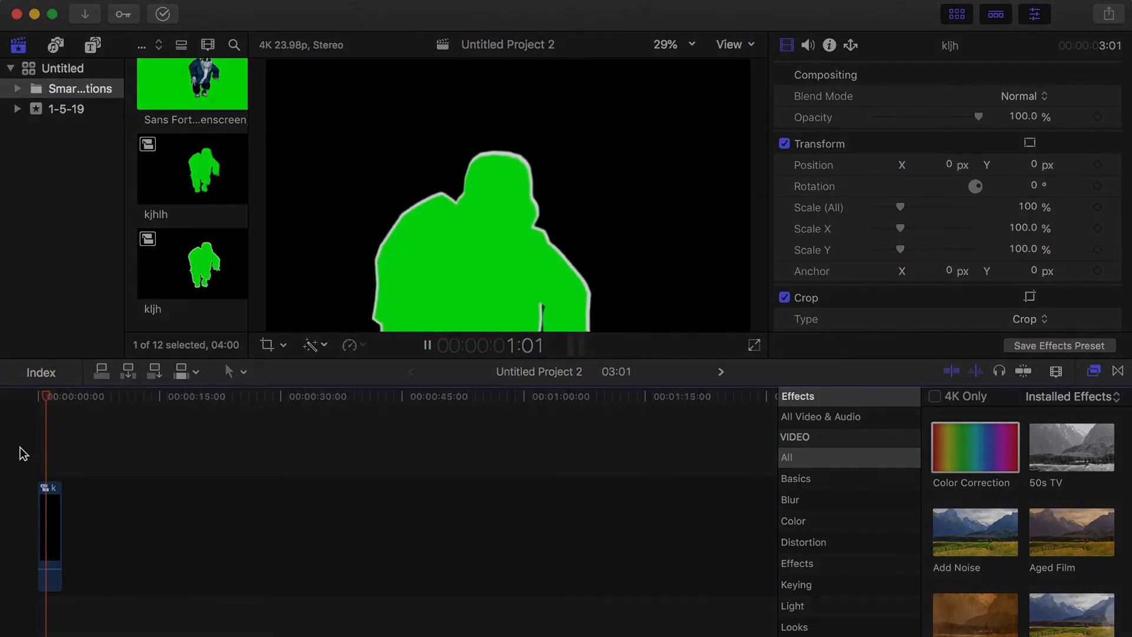